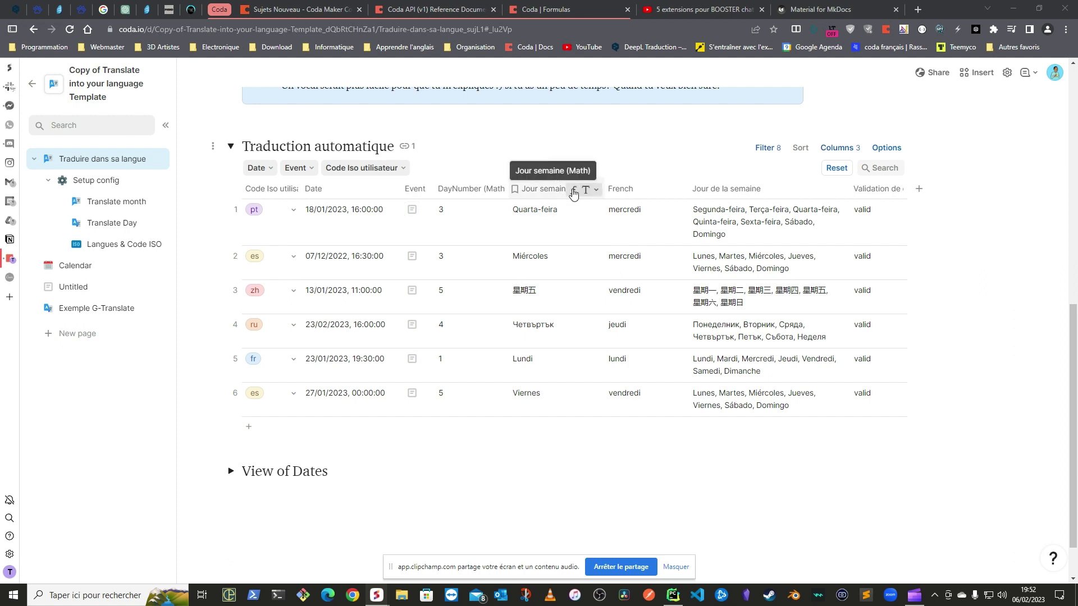
- Review the full formula of the Jour semaine (Math) column in the Traduction automatique table, leaving it unedited
{"action": "right_click", "coordinate": [575, 191]}
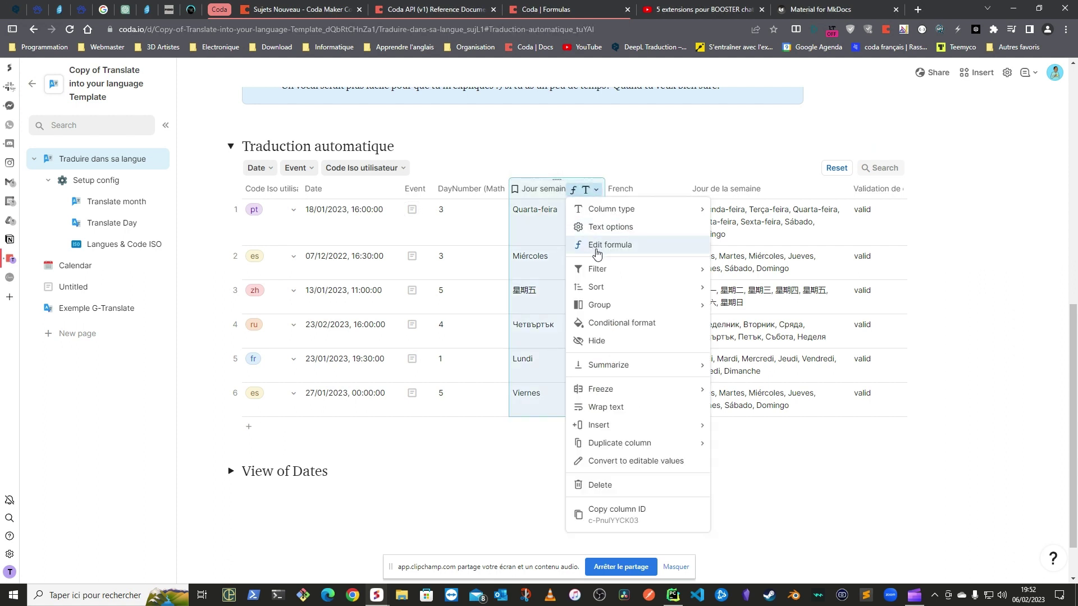
{"action": "left_click", "coordinate": [597, 253]}
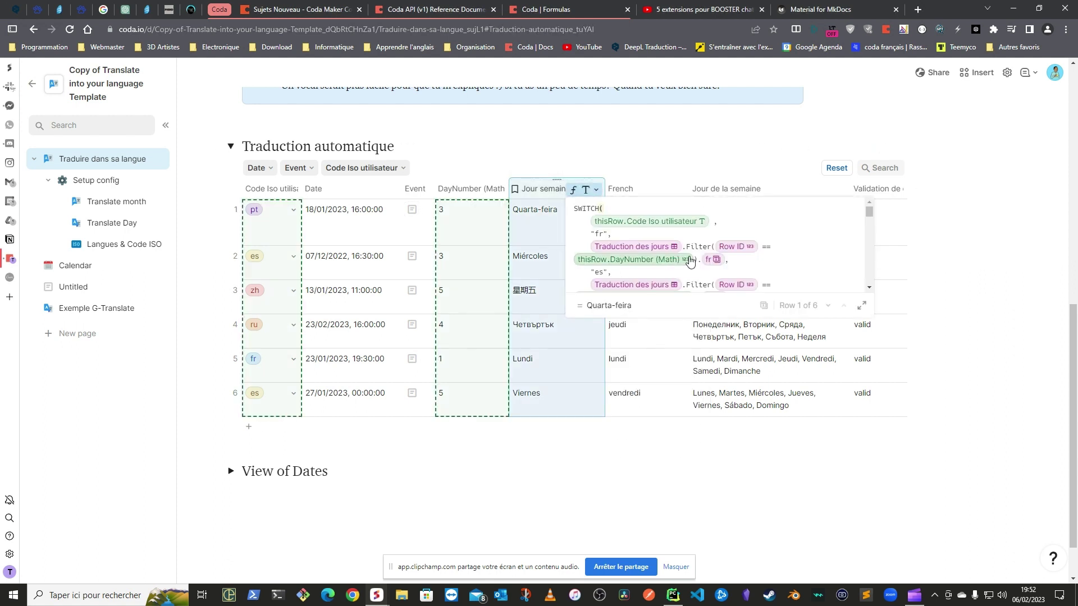
{"action": "left_click", "coordinate": [862, 306]}
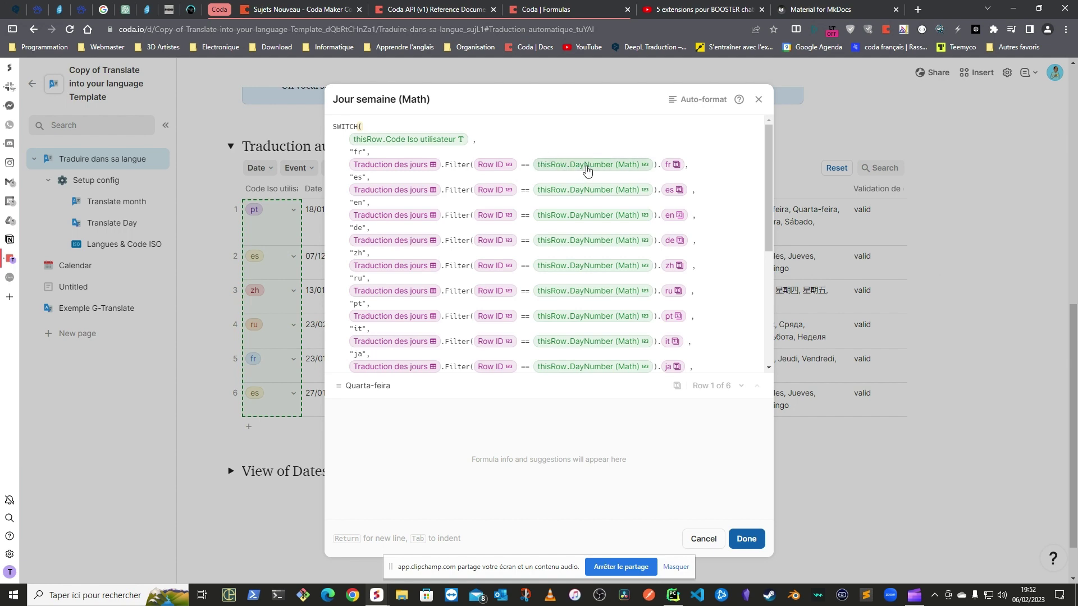
{"action": "left_click", "coordinate": [759, 100]}
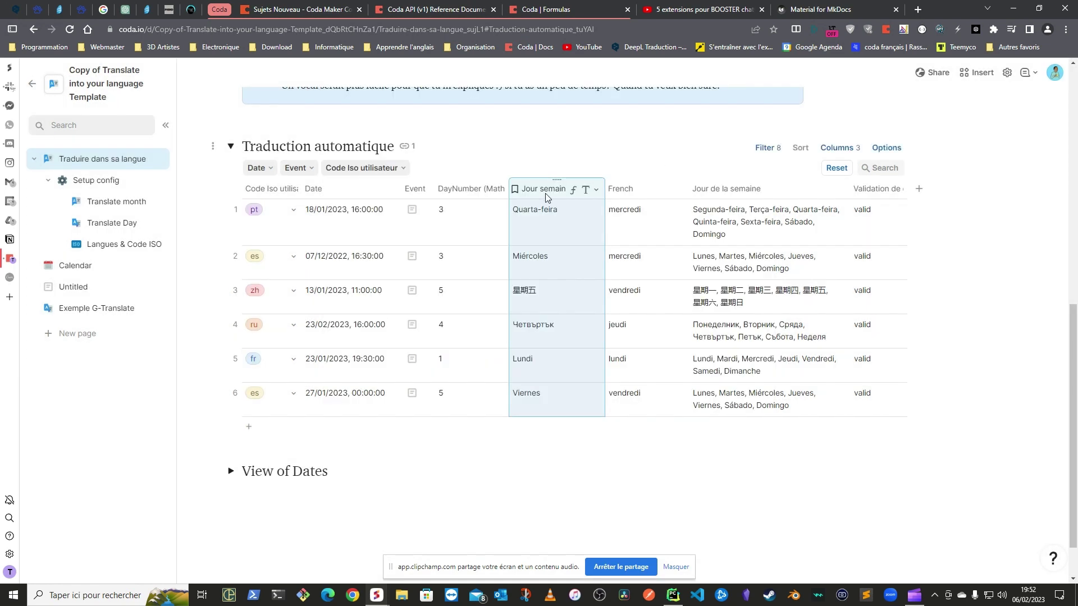
- Check the formula behind the DayNumber (Math) column and close it without editing
{"action": "left_click", "coordinate": [472, 192]}
{"action": "left_click", "coordinate": [479, 192]}
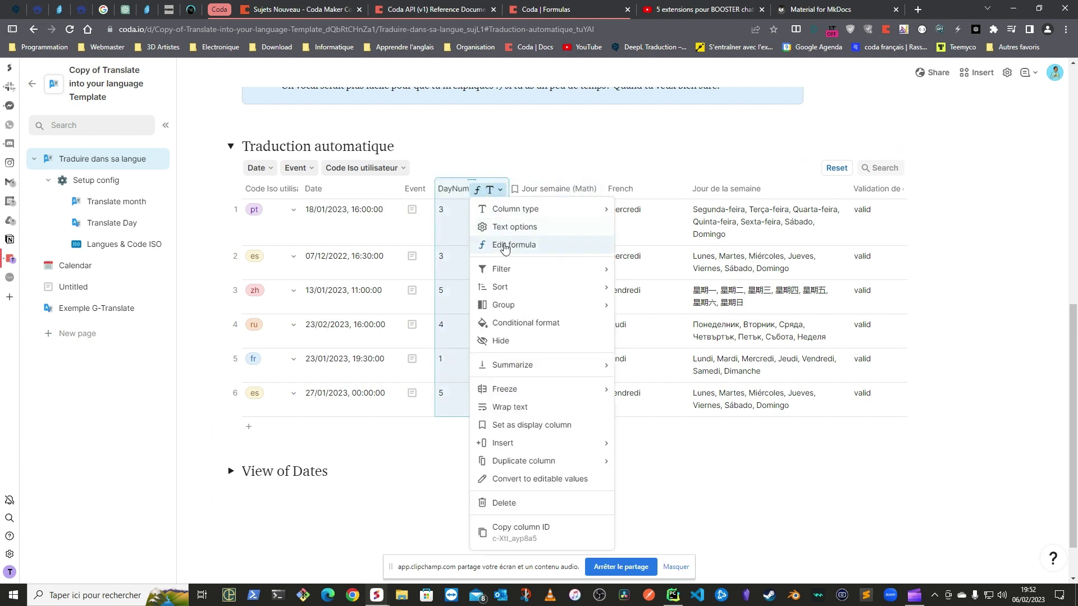
{"action": "left_click", "coordinate": [539, 243]}
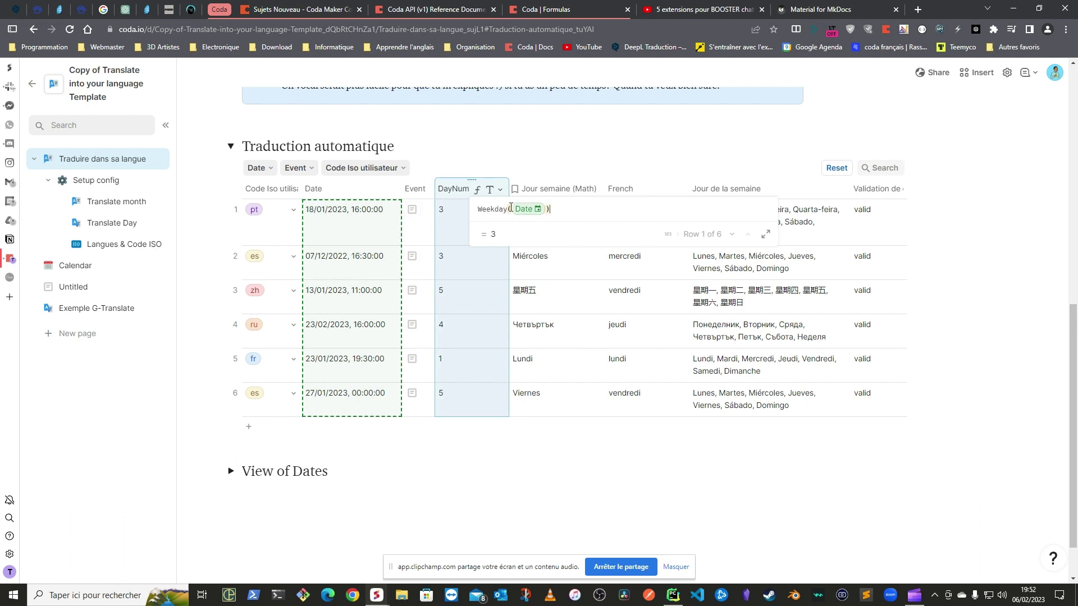
{"action": "left_click", "coordinate": [539, 149]}
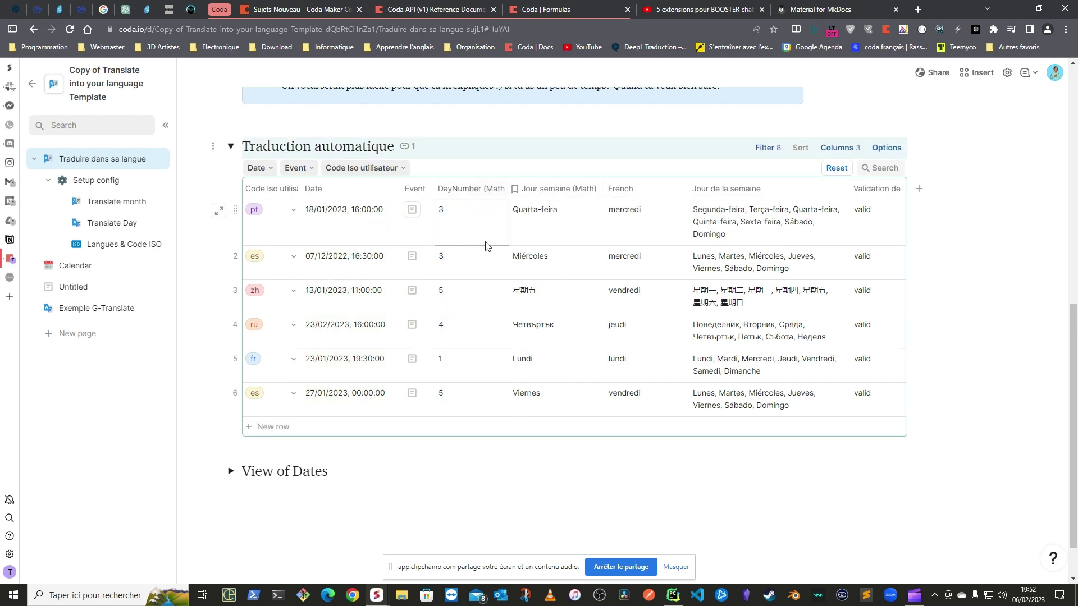
{"action": "left_click", "coordinate": [541, 229]}
{"action": "left_click", "coordinate": [639, 229]}
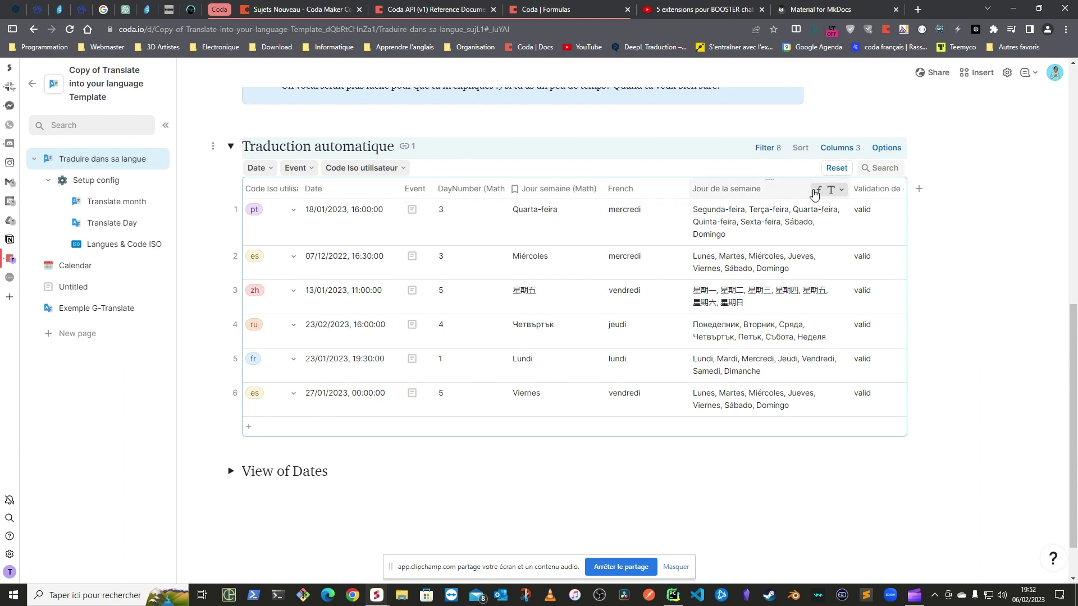
- Read the full formula of the Jour de la semaine column through to its end and close it without editing
{"action": "left_click", "coordinate": [824, 191]}
{"action": "left_click", "coordinate": [839, 245]}
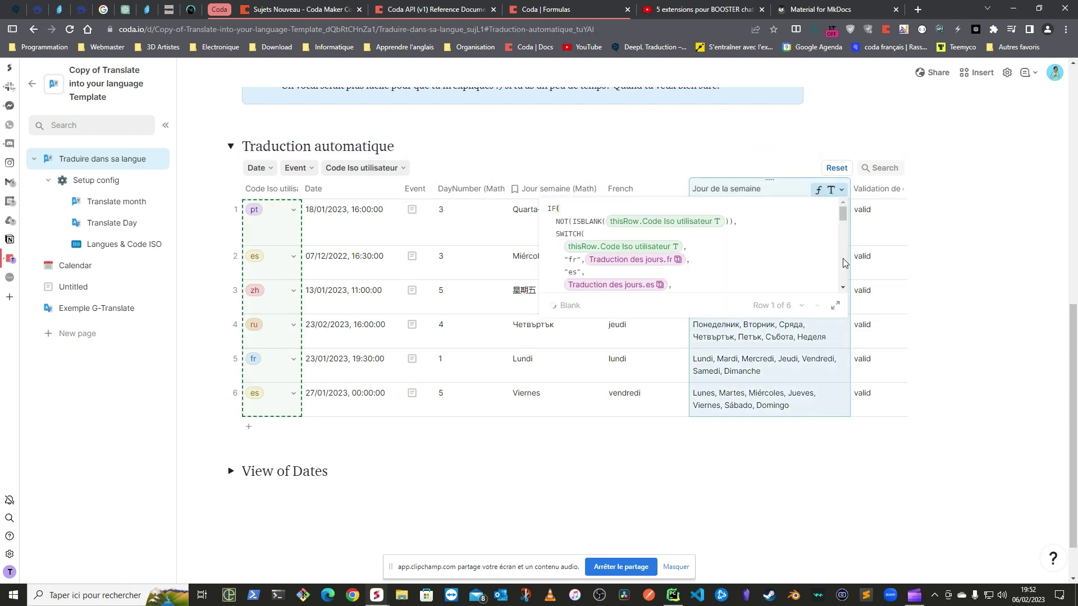
{"action": "left_click", "coordinate": [834, 309]}
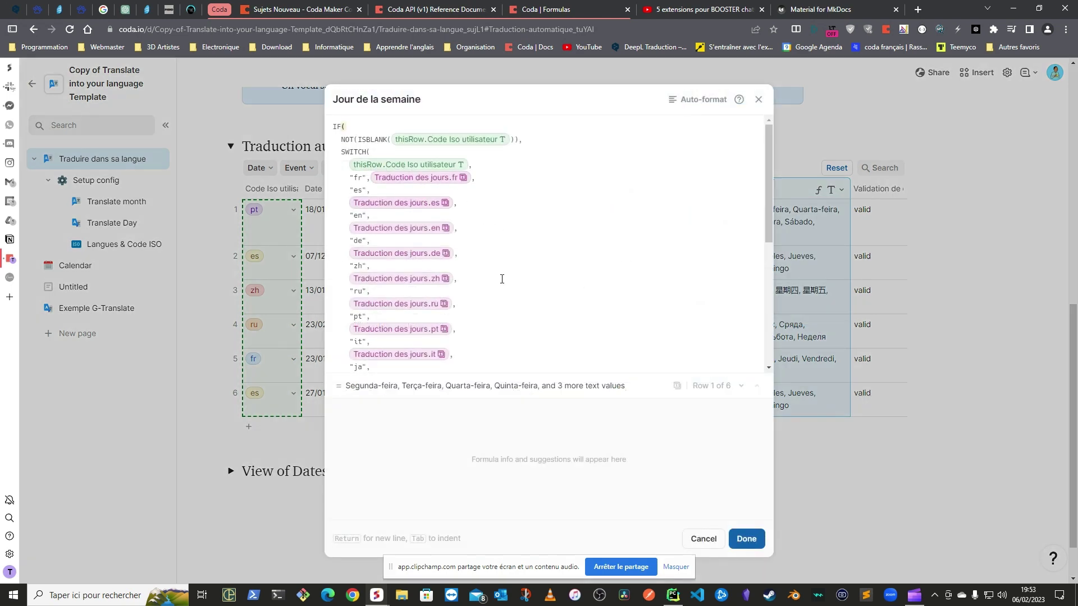
{"action": "scroll", "coordinate": [502, 279], "scroll_direction": "down", "scroll_amount": 5}
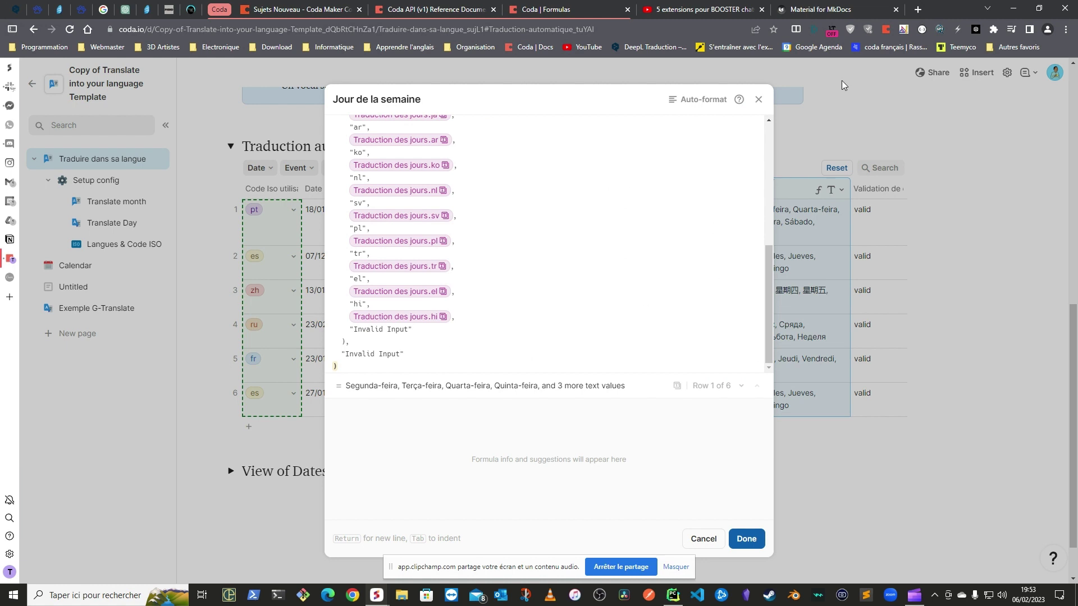
{"action": "left_click", "coordinate": [759, 99]}
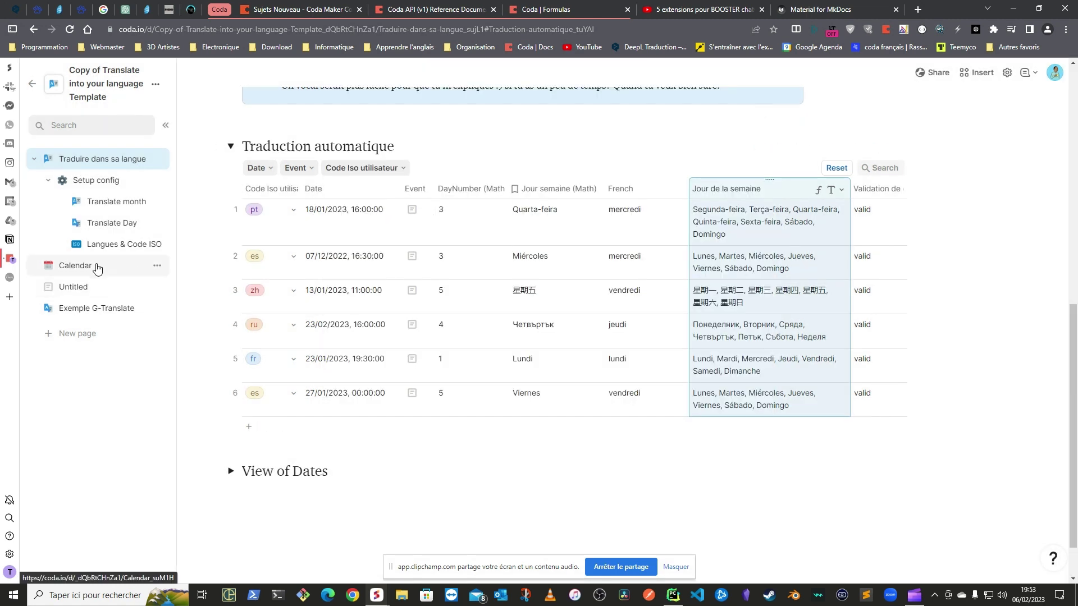
- Open the Exemple G-Translate page and browse the languages available for translation, keeping Hindi selected
{"action": "left_click", "coordinate": [98, 311]}
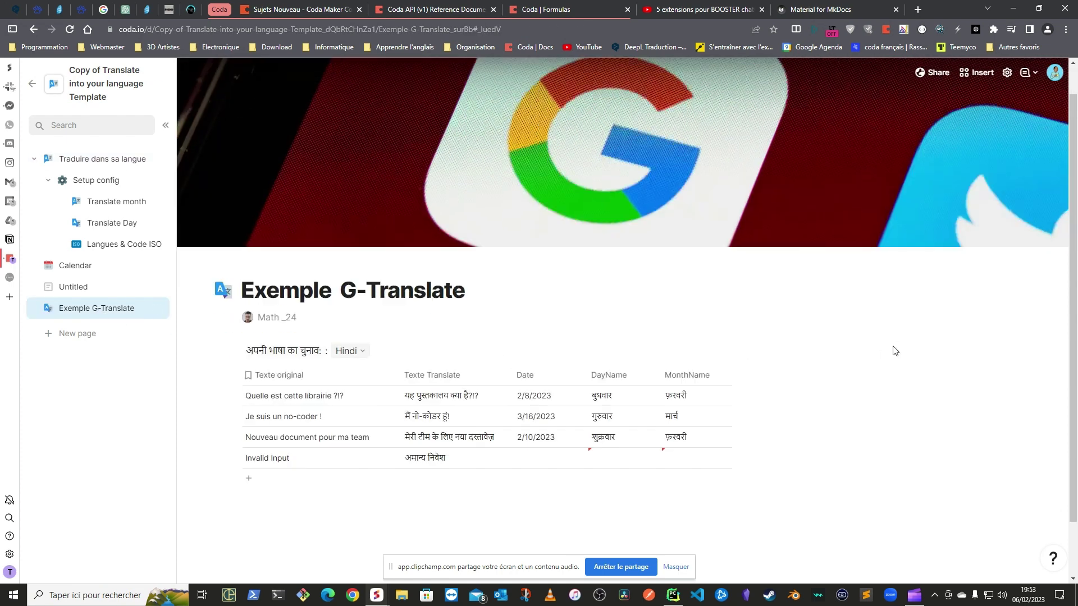
{"action": "scroll", "coordinate": [895, 351], "scroll_direction": "down", "scroll_amount": 1}
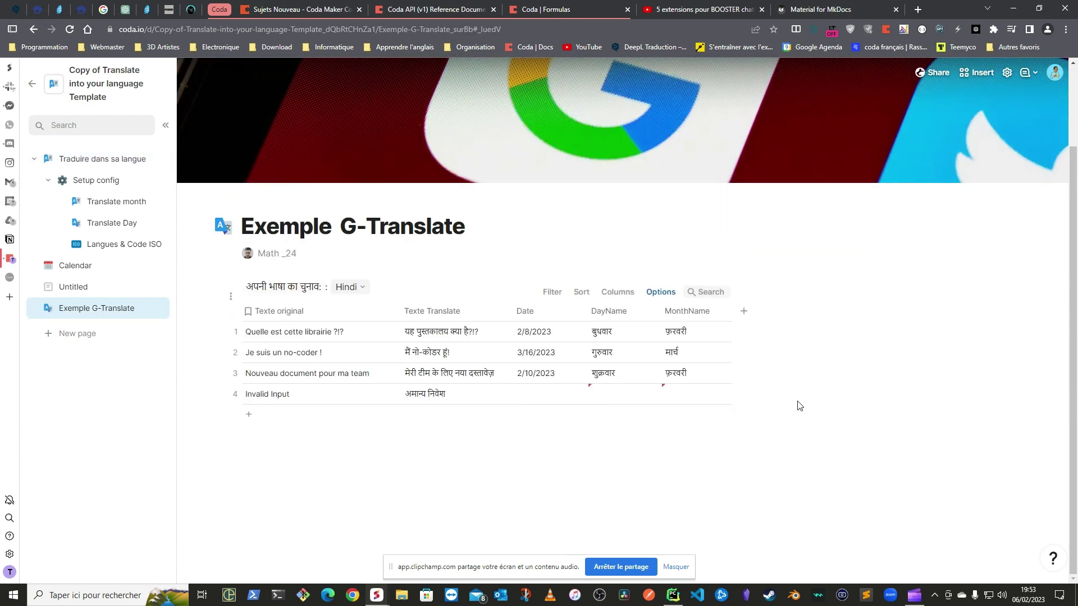
{"action": "left_click", "coordinate": [360, 290]}
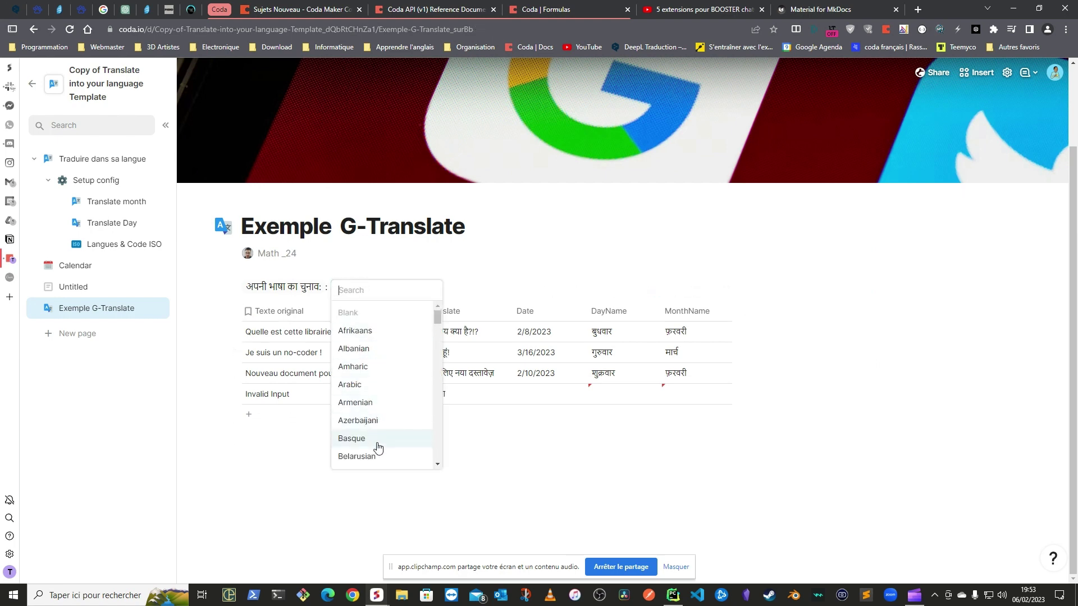
{"action": "scroll", "coordinate": [378, 447], "scroll_direction": "down", "scroll_amount": 8}
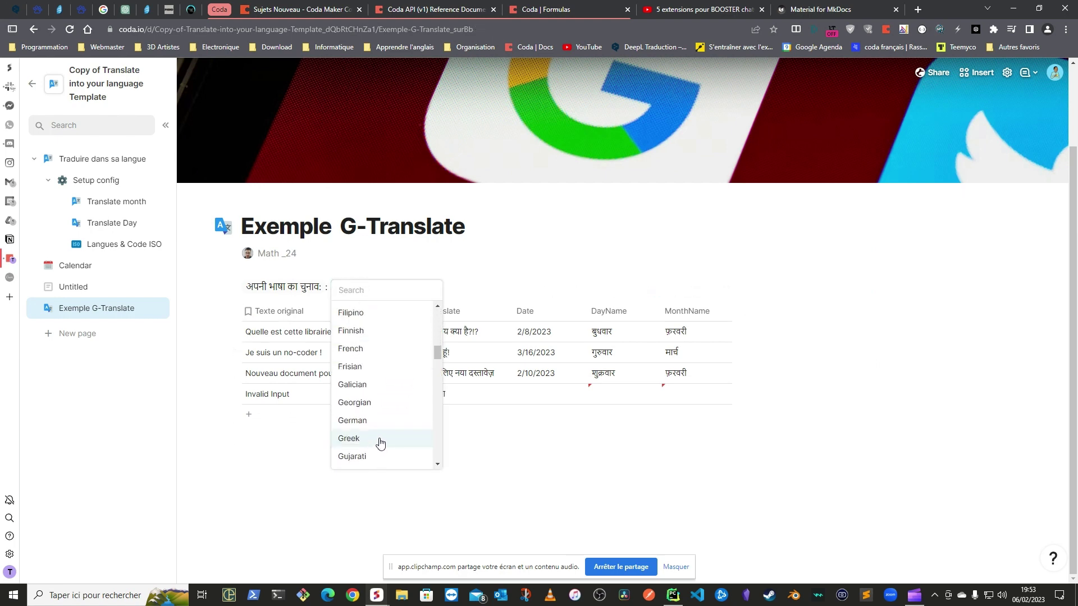
{"action": "left_click", "coordinate": [527, 437]}
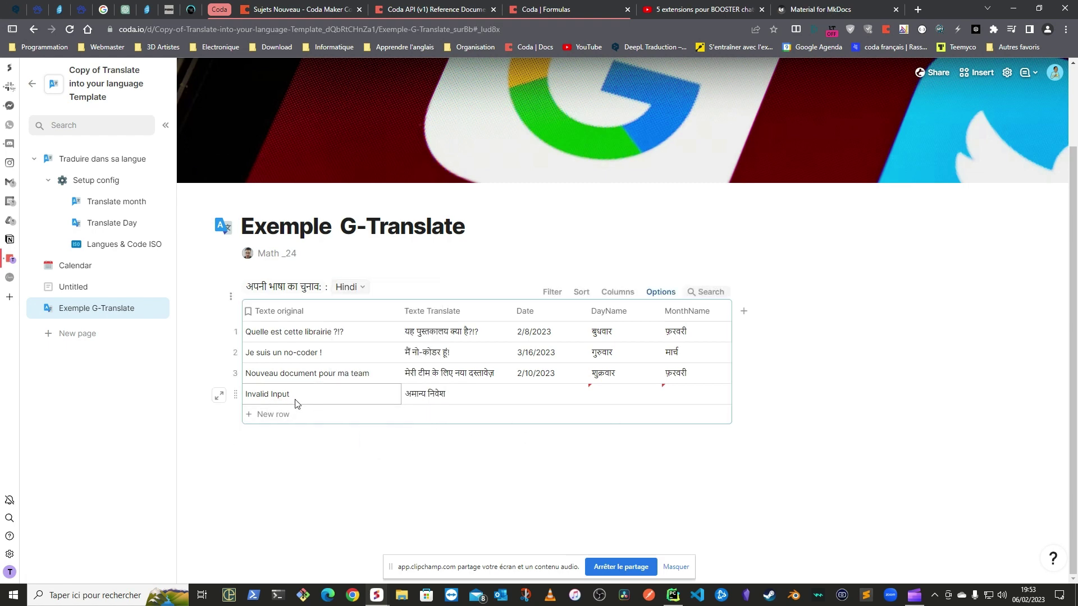
- Add a row to the Exemple G-Translate table with the original text Bonsoir and the date 2/6/2023
{"action": "left_click", "coordinate": [282, 414]}
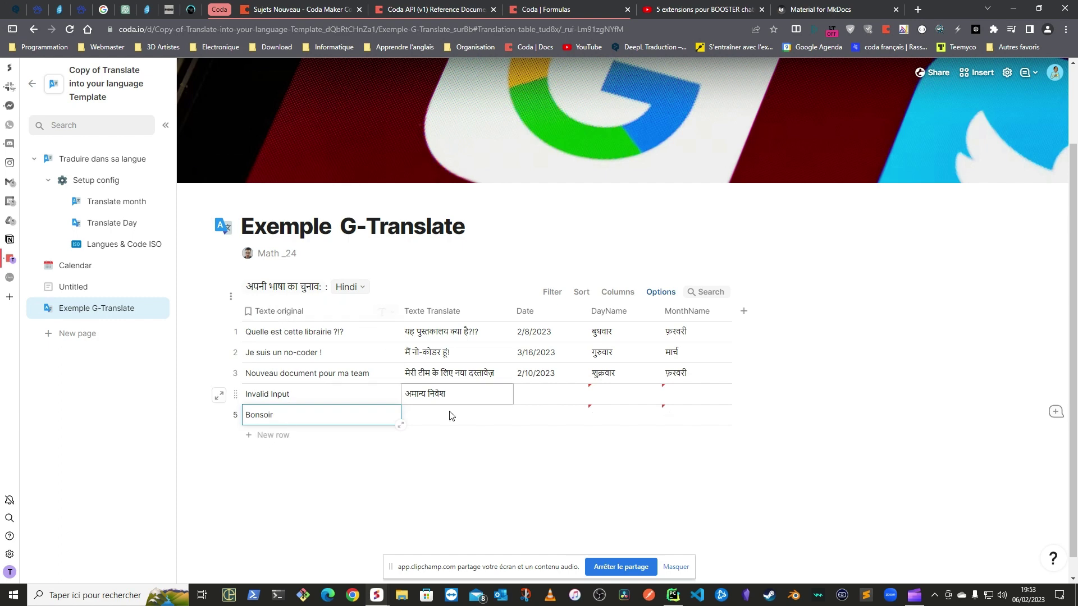
{"action": "left_click", "coordinate": [409, 418]}
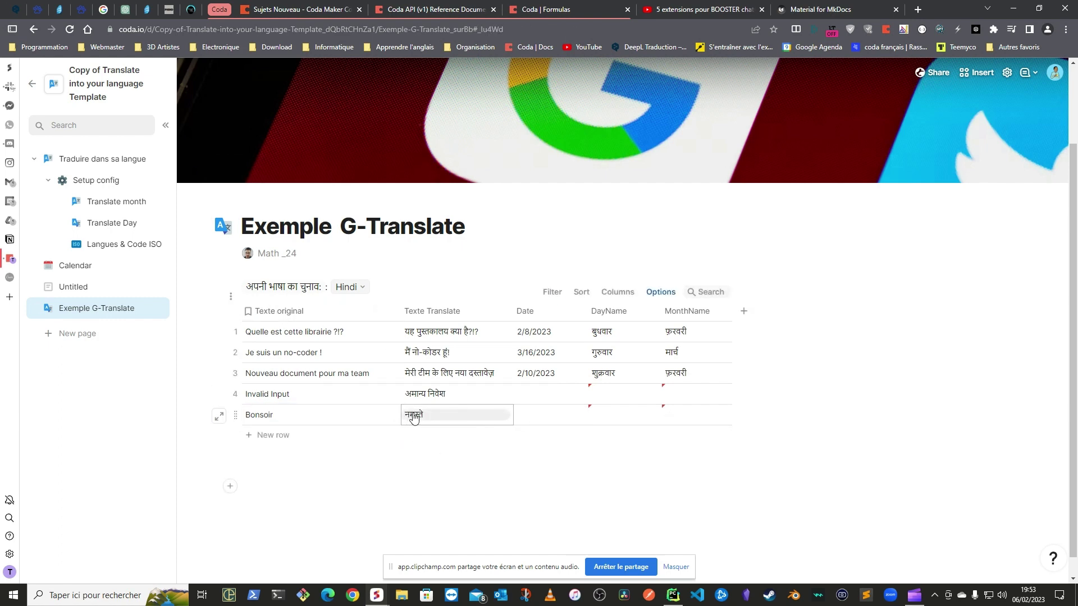
{"action": "left_click", "coordinate": [534, 417]}
{"action": "left_click", "coordinate": [534, 417]}
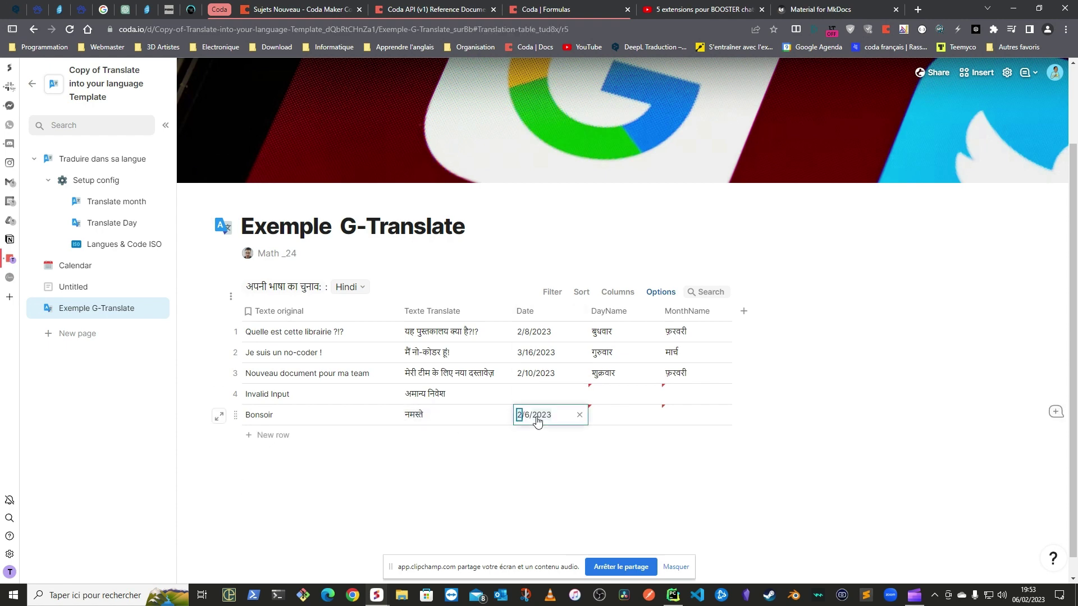
{"action": "left_click", "coordinate": [527, 479]}
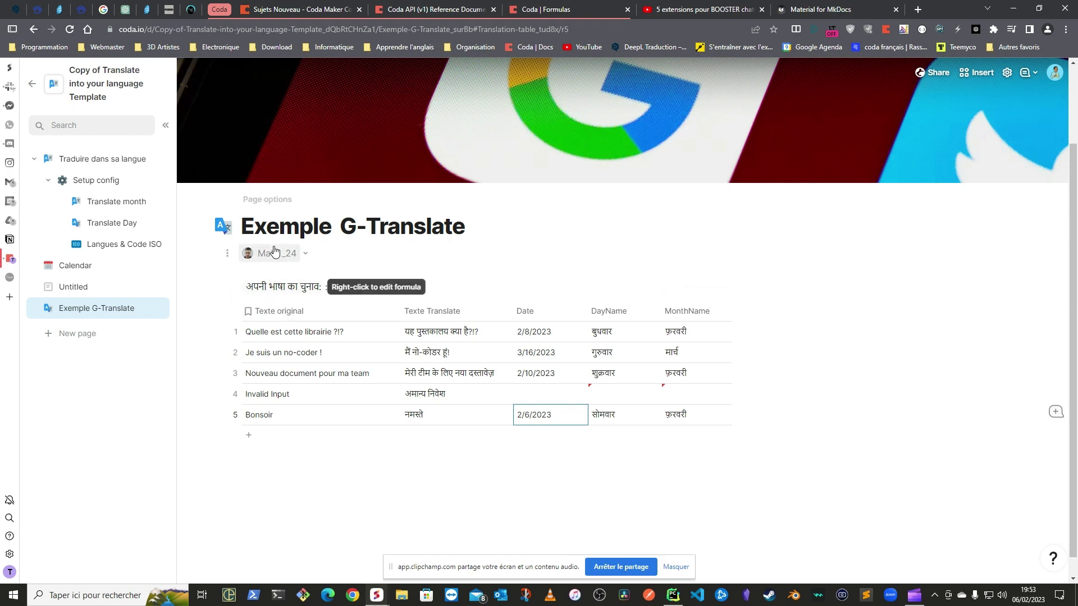
{"action": "mouse_move", "coordinate": [279, 254]}
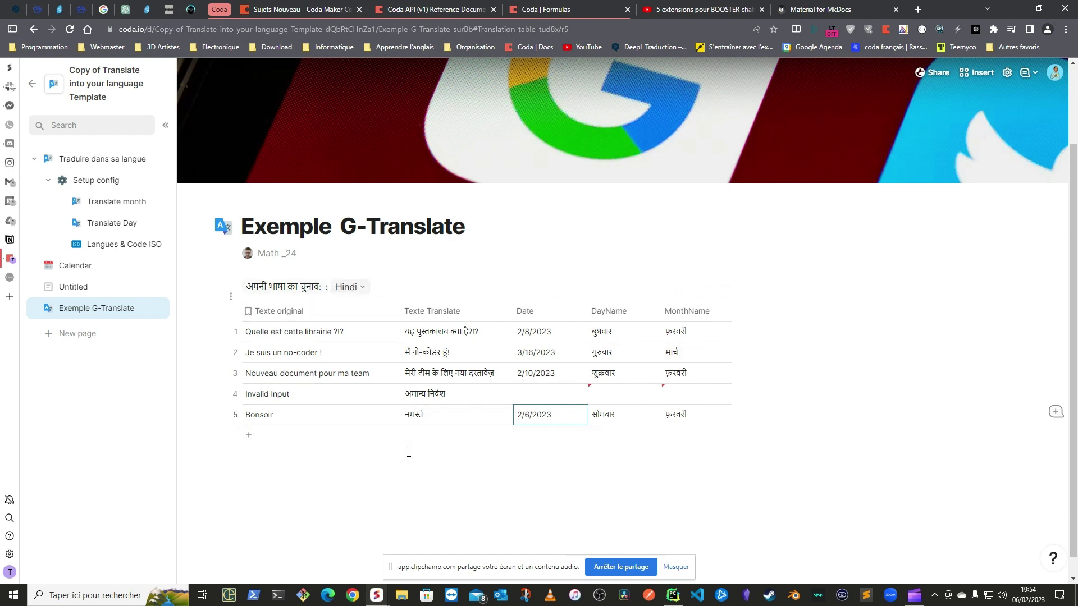
- Open the Untitled page and set the language code above the Dates table to de
{"action": "scroll", "coordinate": [315, 393], "scroll_direction": "up", "scroll_amount": 1}
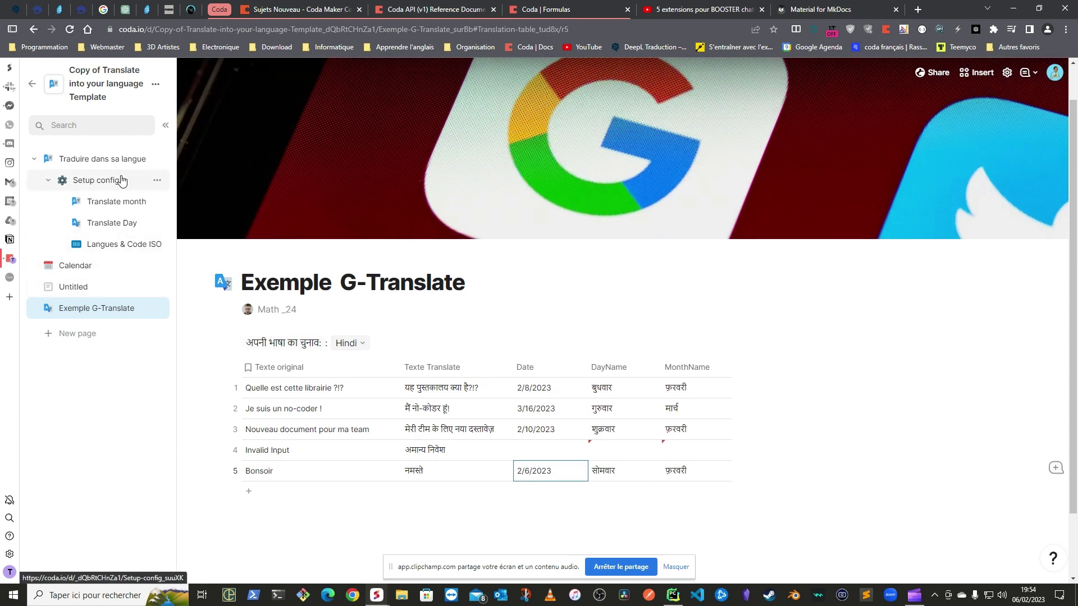
{"action": "left_click", "coordinate": [81, 293]}
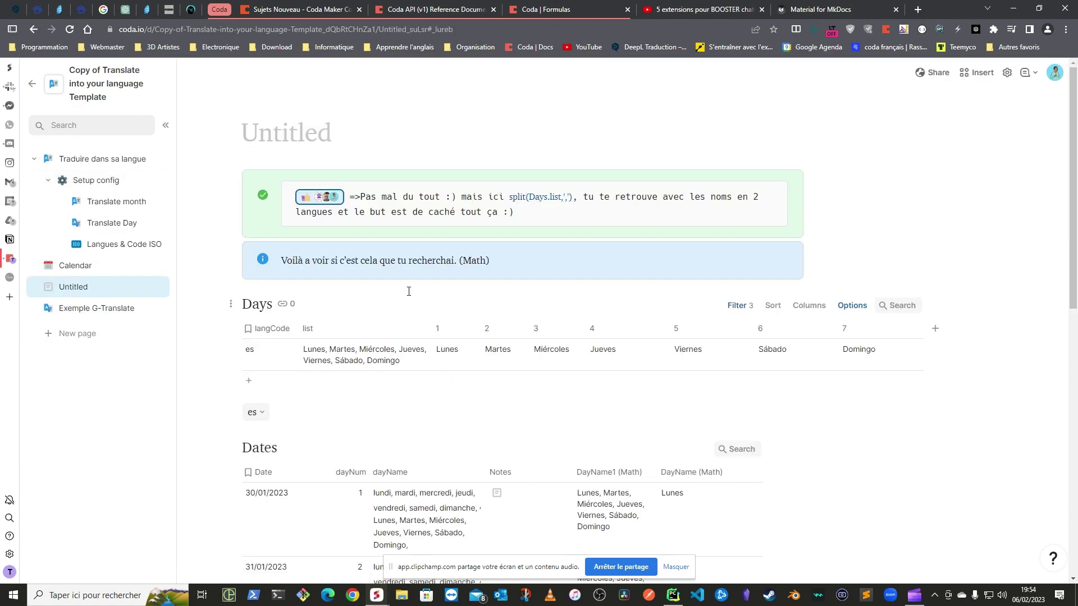
{"action": "scroll", "coordinate": [543, 258], "scroll_direction": "down", "scroll_amount": 5}
{"action": "scroll", "coordinate": [490, 325], "scroll_direction": "up", "scroll_amount": 2}
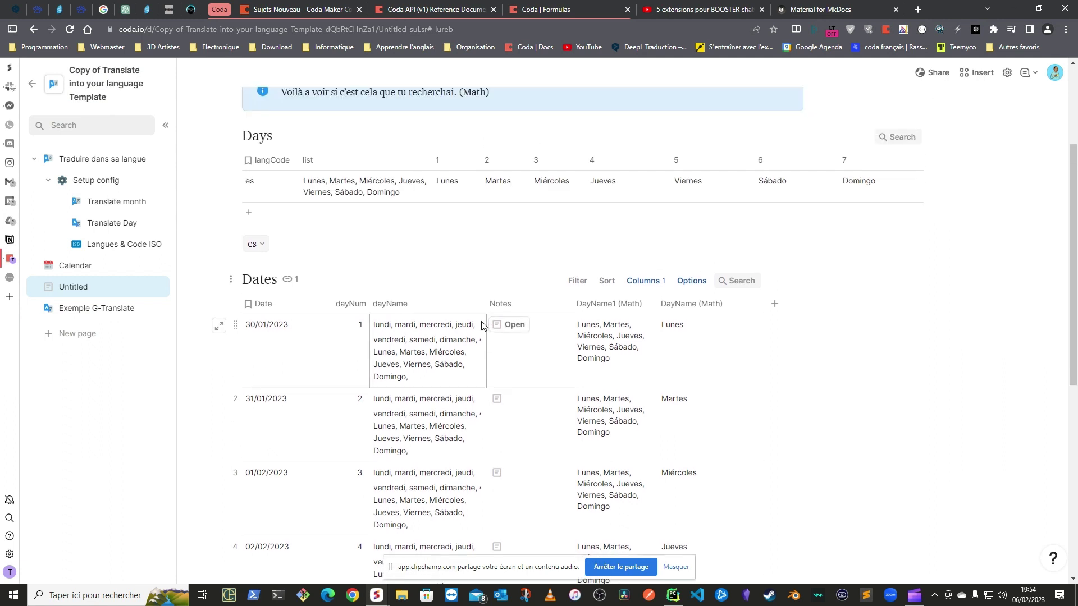
{"action": "left_click", "coordinate": [263, 244]}
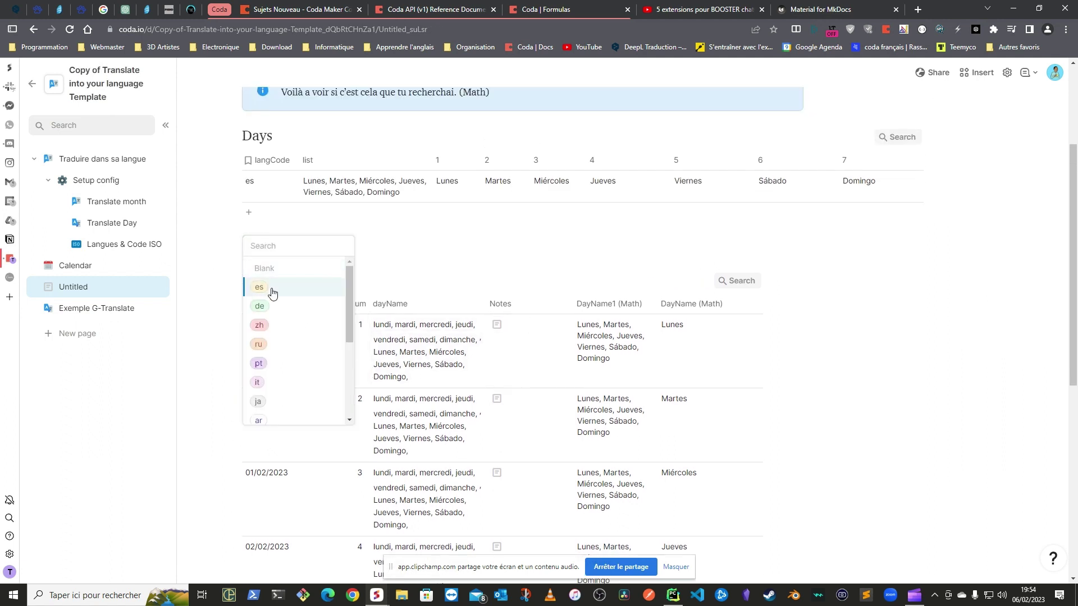
{"action": "left_click", "coordinate": [273, 312]}
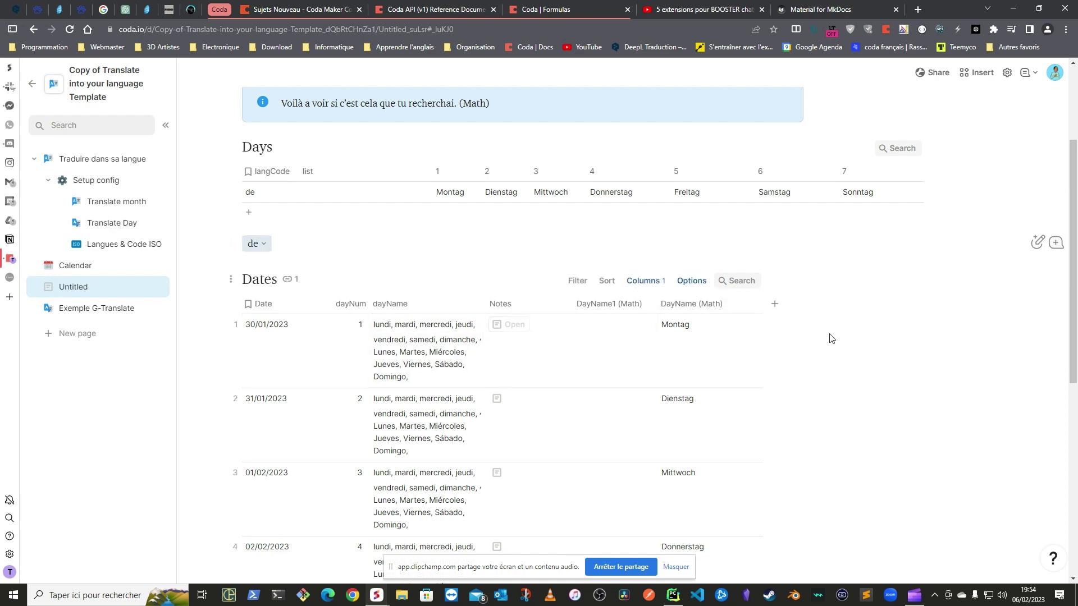
- Look through the Dates rows, and try the language codes ru and it before setting the code to ja
{"action": "scroll", "coordinate": [837, 320], "scroll_direction": "down", "scroll_amount": 3}
{"action": "scroll", "coordinate": [446, 373], "scroll_direction": "down", "scroll_amount": 3}
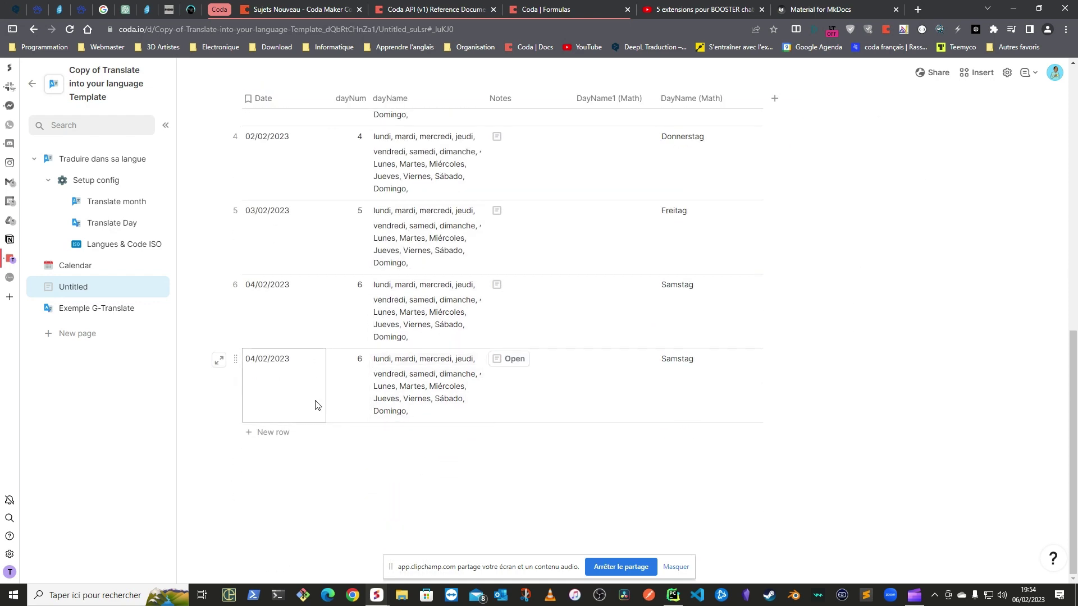
{"action": "scroll", "coordinate": [527, 301], "scroll_direction": "up", "scroll_amount": 5}
{"action": "scroll", "coordinate": [582, 281], "scroll_direction": "up", "scroll_amount": 2}
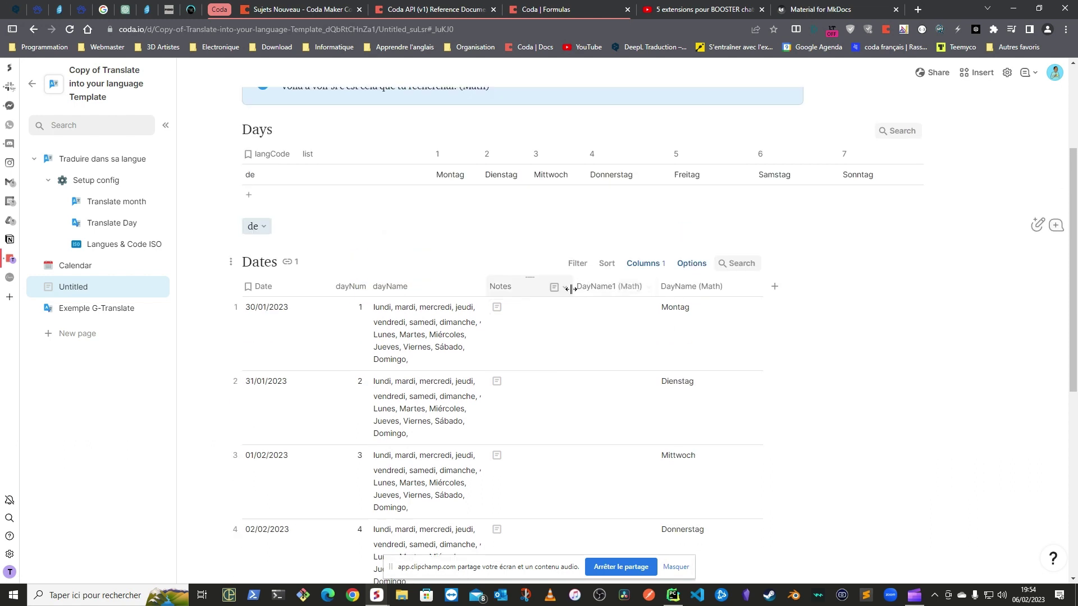
{"action": "left_click", "coordinate": [258, 228]}
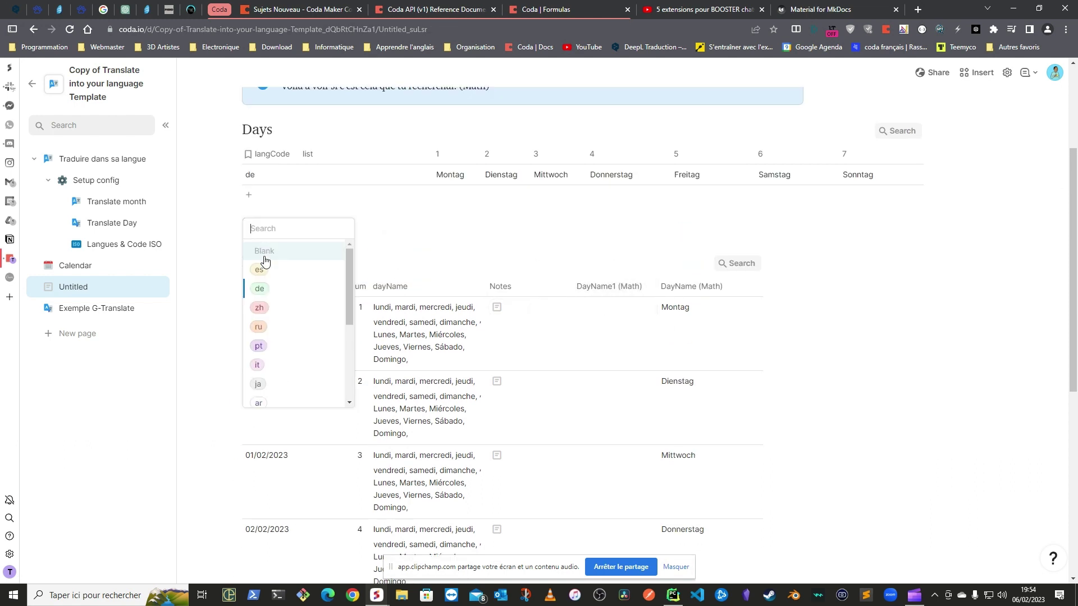
{"action": "left_click", "coordinate": [274, 329]}
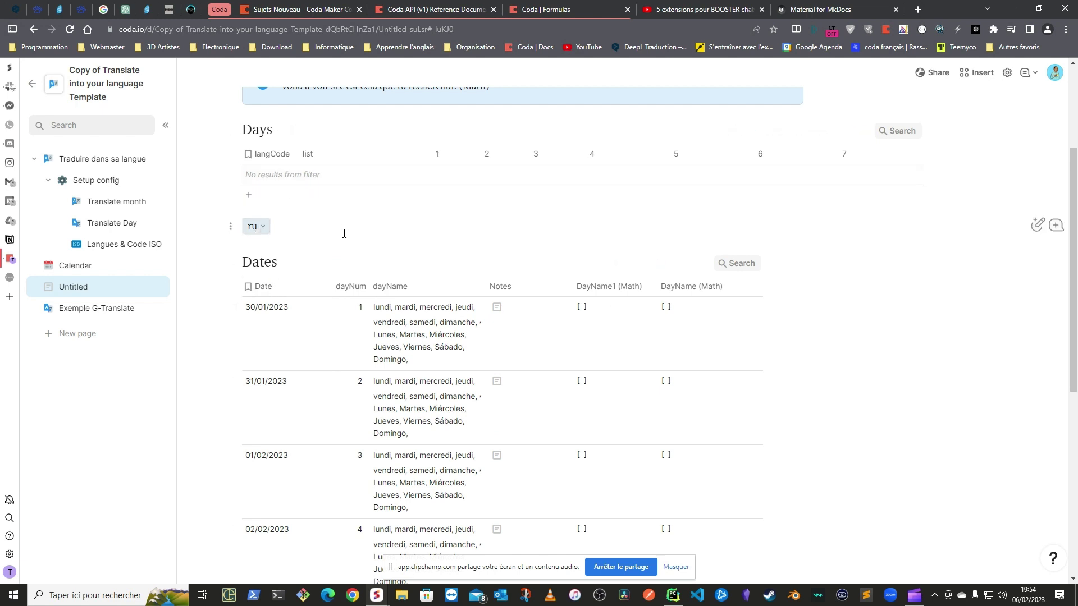
{"action": "left_click", "coordinate": [269, 234]}
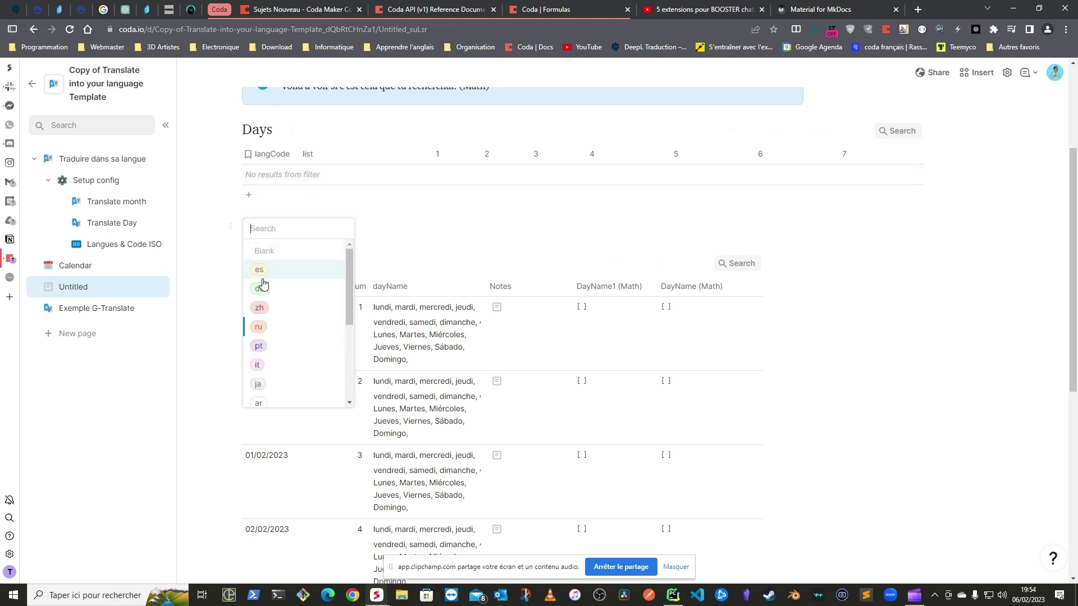
{"action": "left_click", "coordinate": [278, 365]}
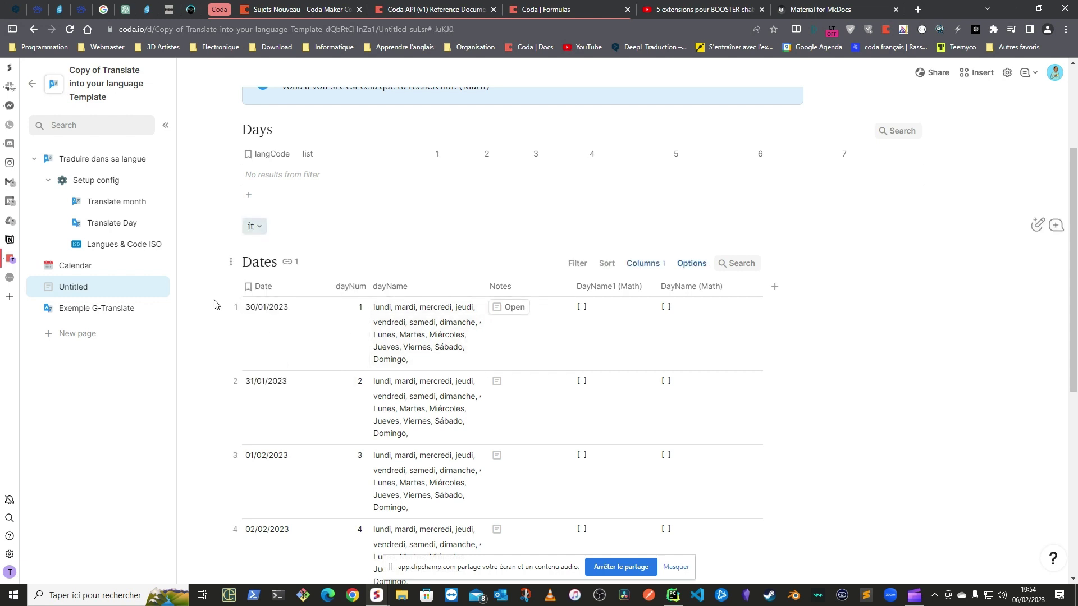
{"action": "left_click", "coordinate": [261, 226]}
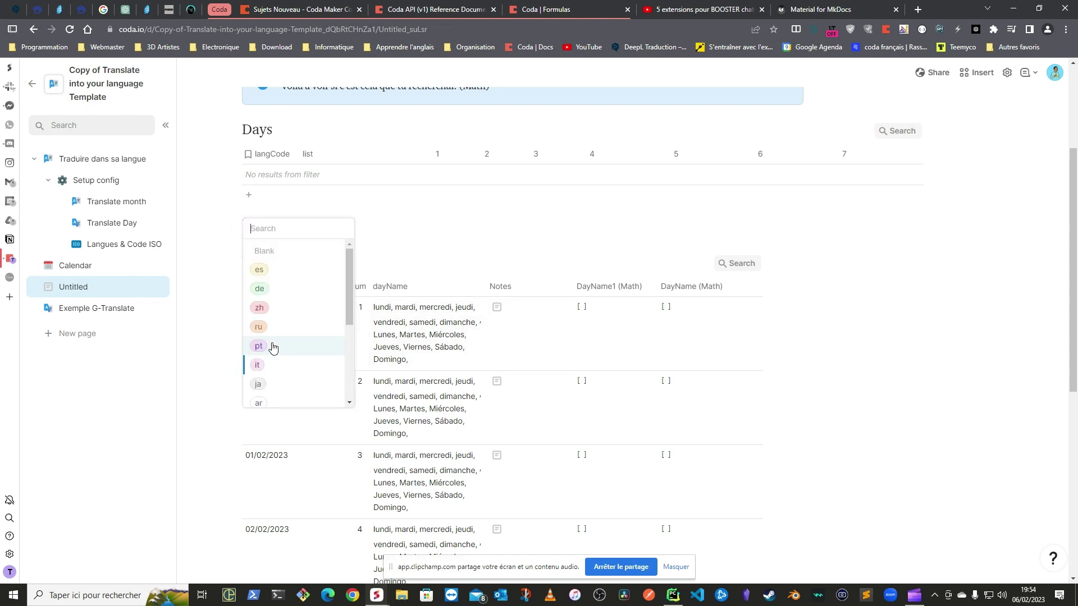
{"action": "left_click", "coordinate": [274, 390]}
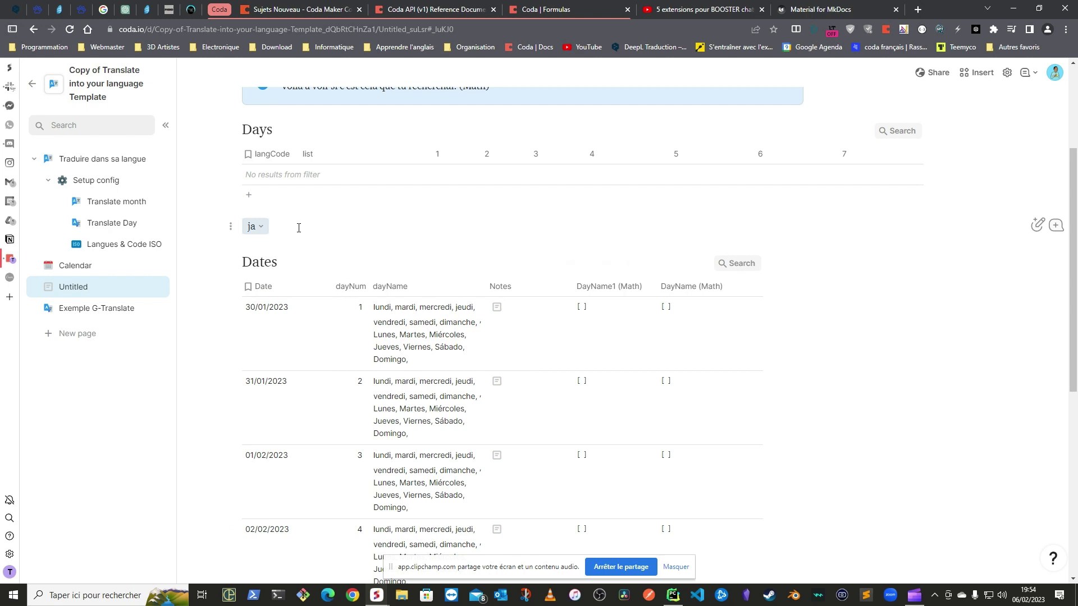
- Set the language code above the Dates table to es and check the Days table
{"action": "left_click", "coordinate": [254, 230]}
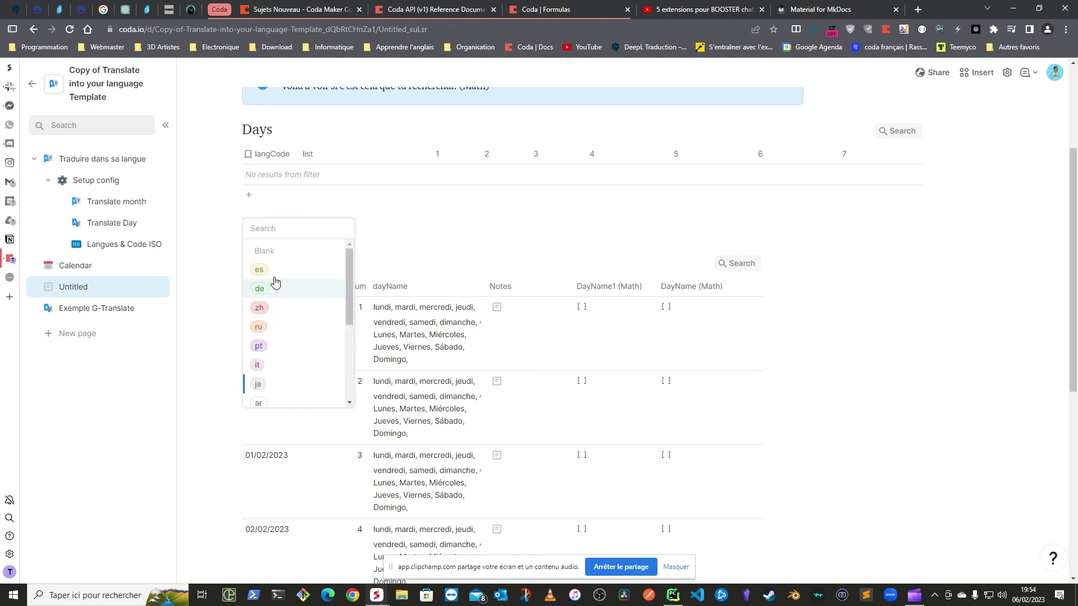
{"action": "left_click", "coordinate": [276, 272]}
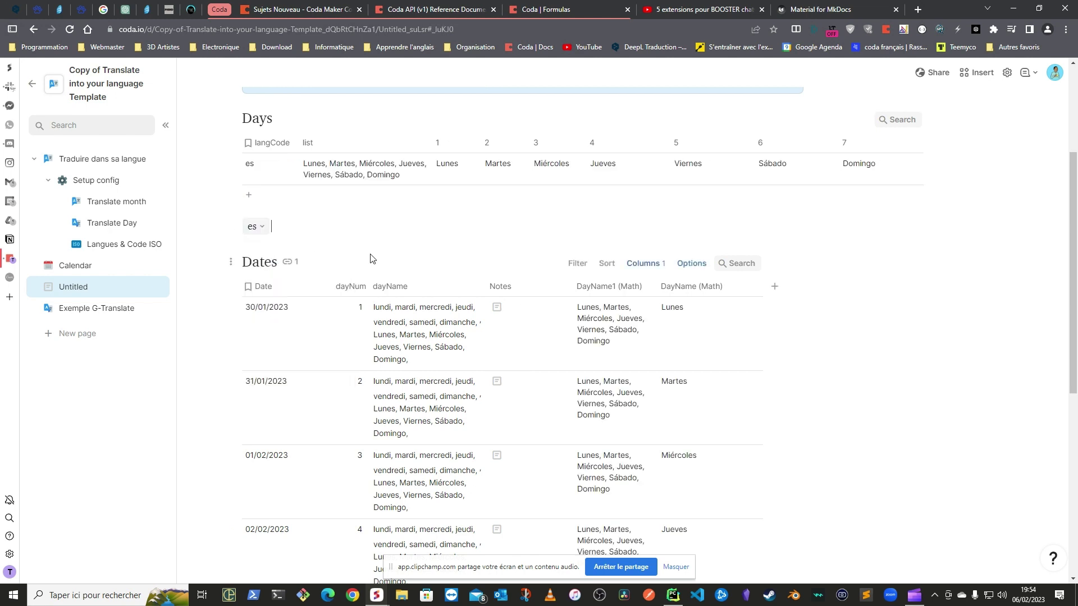
{"action": "scroll", "coordinate": [387, 236], "scroll_direction": "up", "scroll_amount": 4}
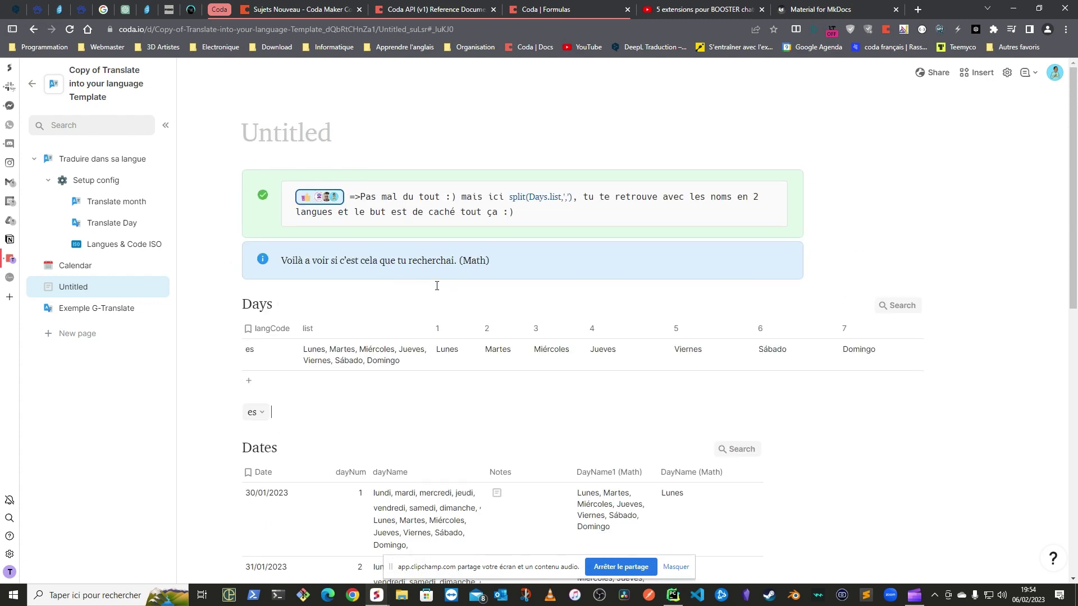
- Open the Langues & Code ISO page and look through the Langues supportées table down to its last row
{"action": "left_click", "coordinate": [107, 245]}
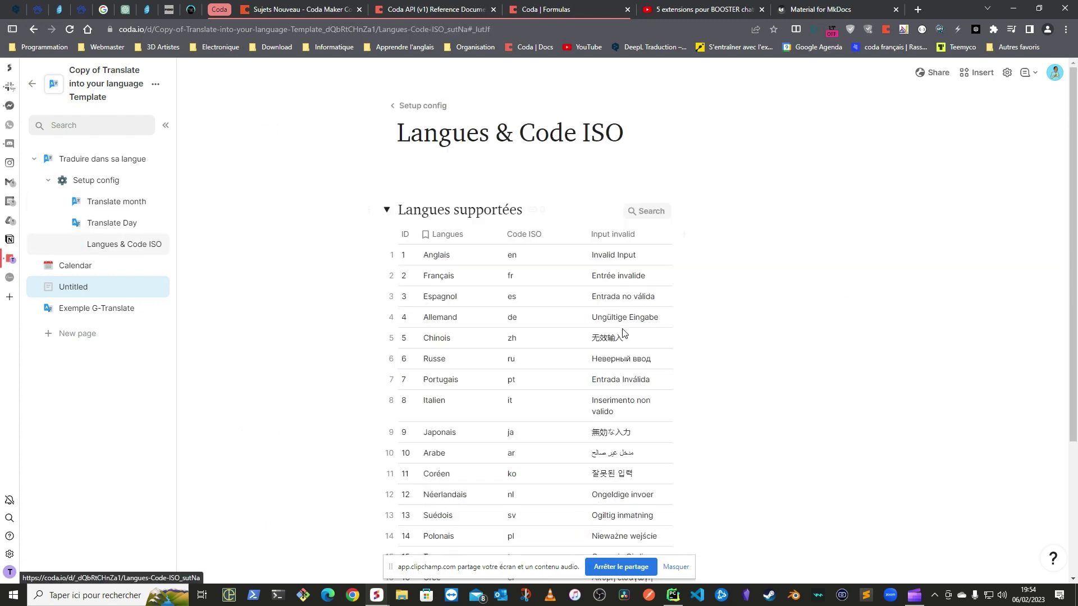
{"action": "scroll", "coordinate": [831, 269], "scroll_direction": "down", "scroll_amount": 2}
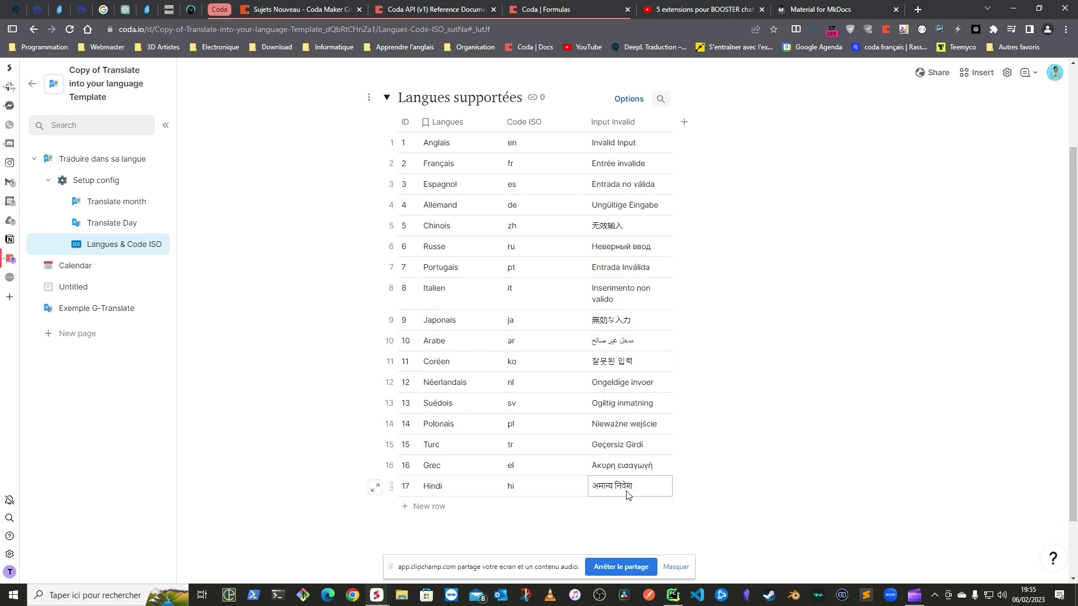
- On the Traduire dans sa langue page, examine the full Jour semaine (Math) formula, including its "Invalid Input" default, and close it unchanged
{"action": "left_click", "coordinate": [119, 164]}
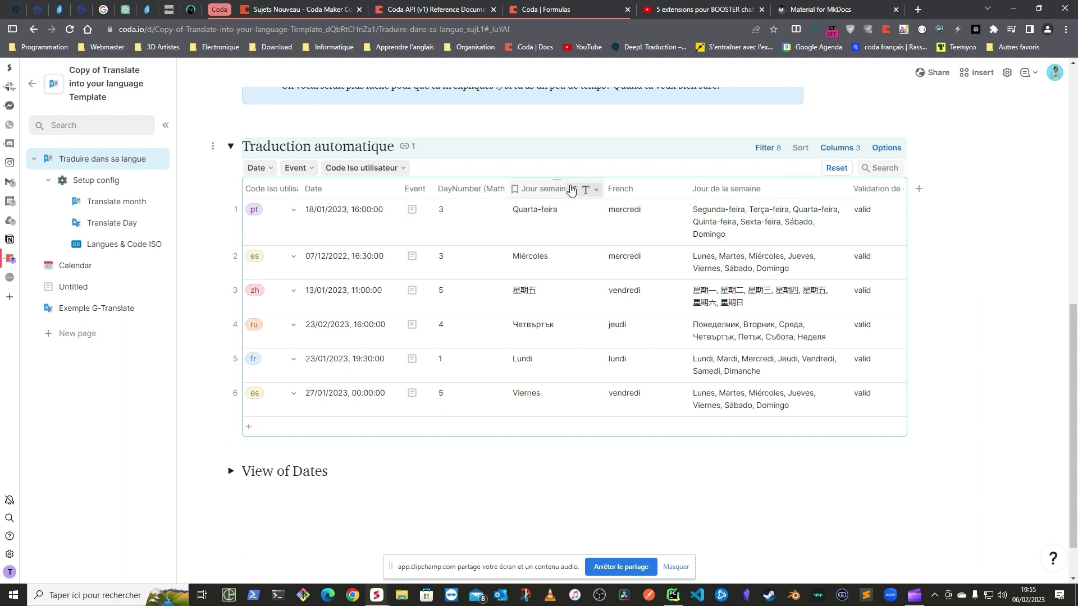
{"action": "left_click", "coordinate": [596, 190]}
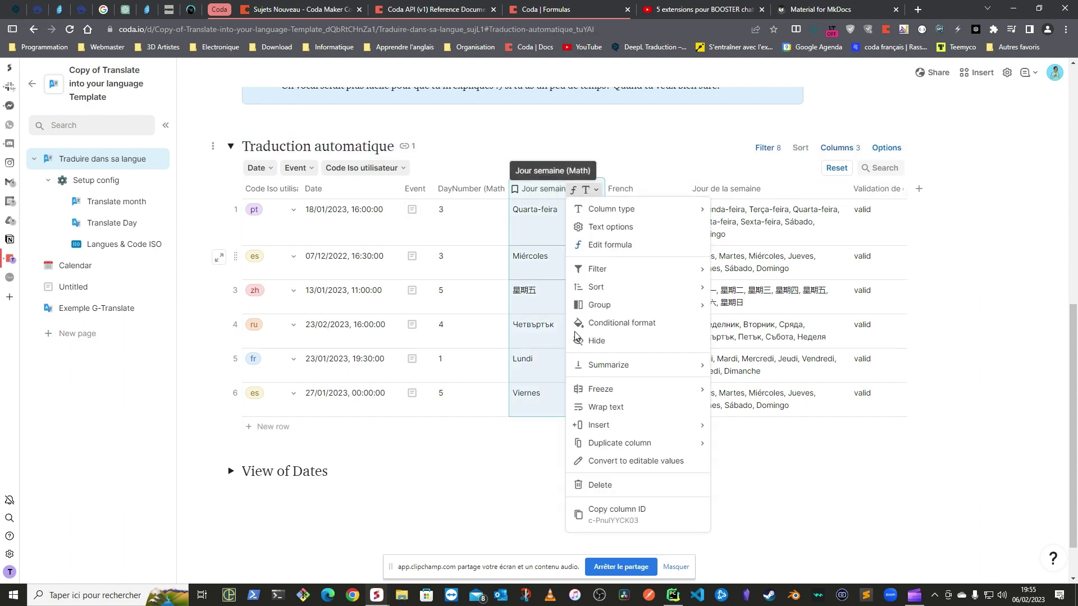
{"action": "left_click", "coordinate": [618, 247]}
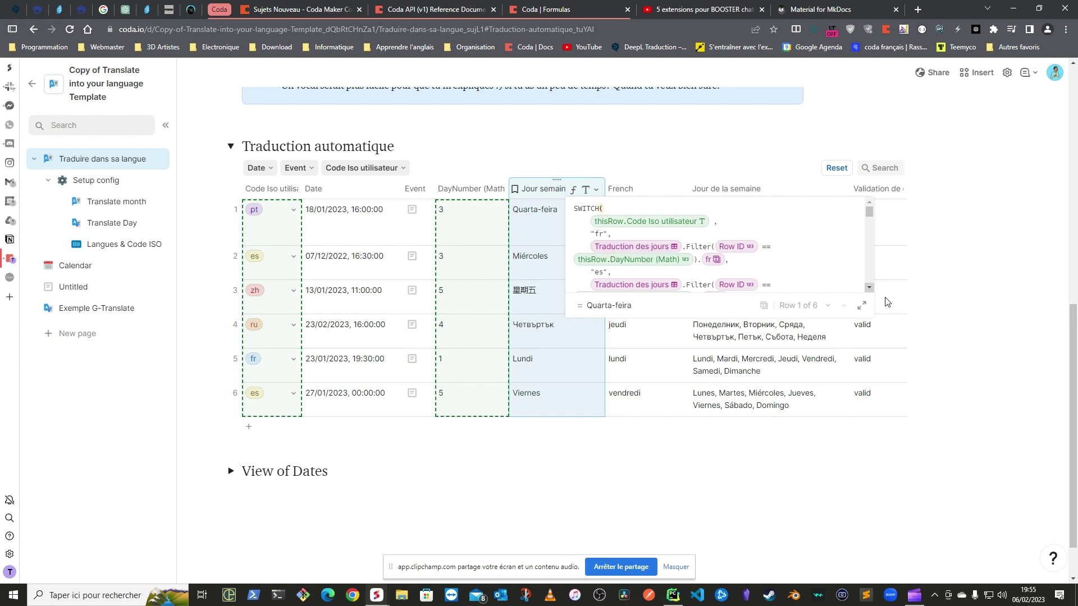
{"action": "left_click", "coordinate": [862, 305]}
{"action": "scroll", "coordinate": [548, 296], "scroll_direction": "down", "scroll_amount": 4}
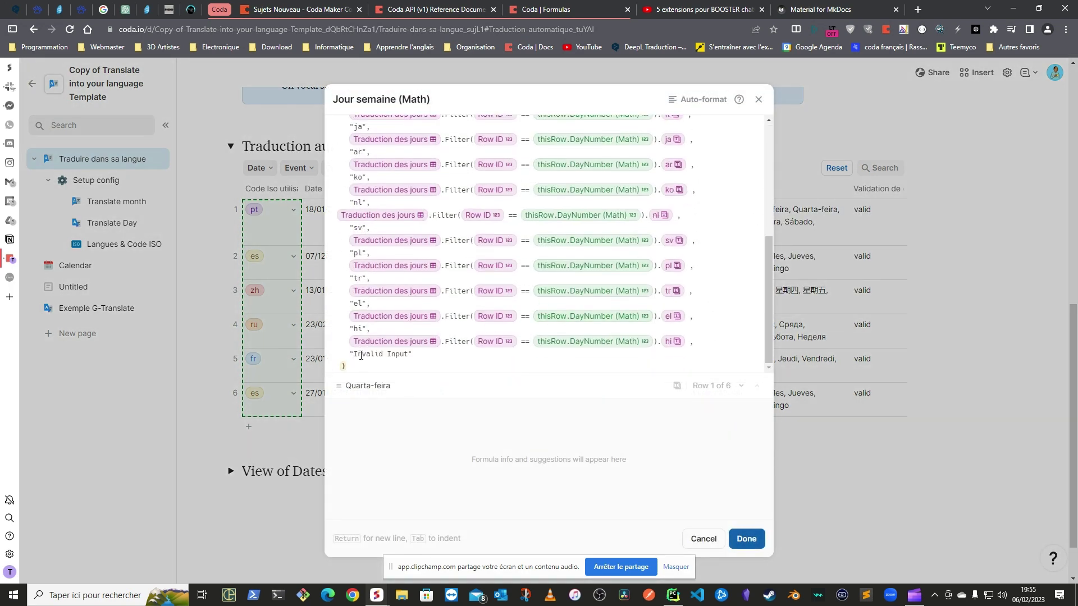
{"action": "left_click_drag", "start_coordinate": [355, 358], "coordinate": [410, 355]}
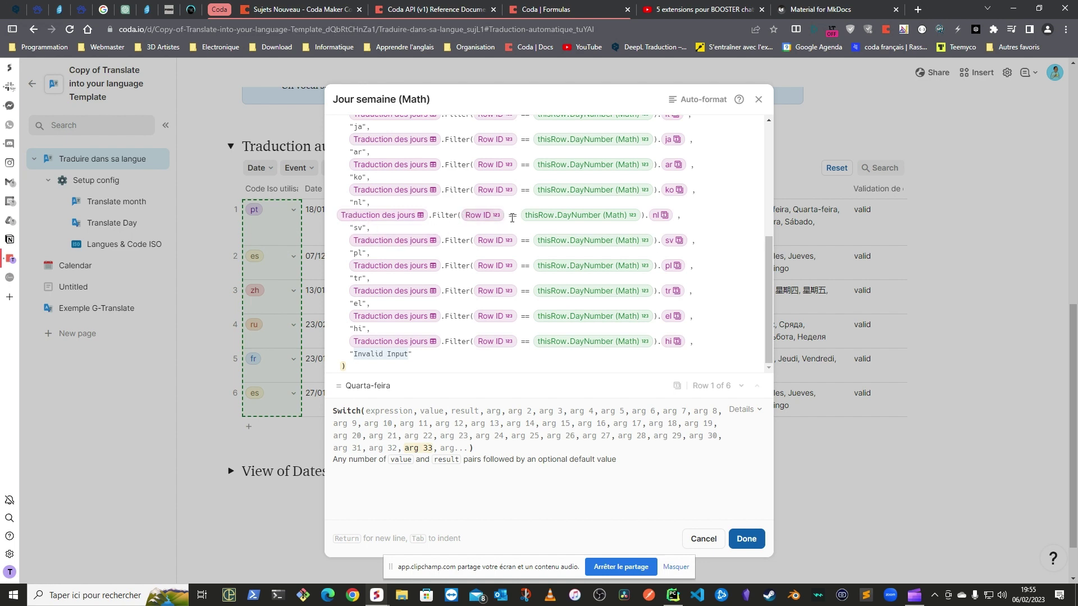
{"action": "left_click", "coordinate": [745, 548]}
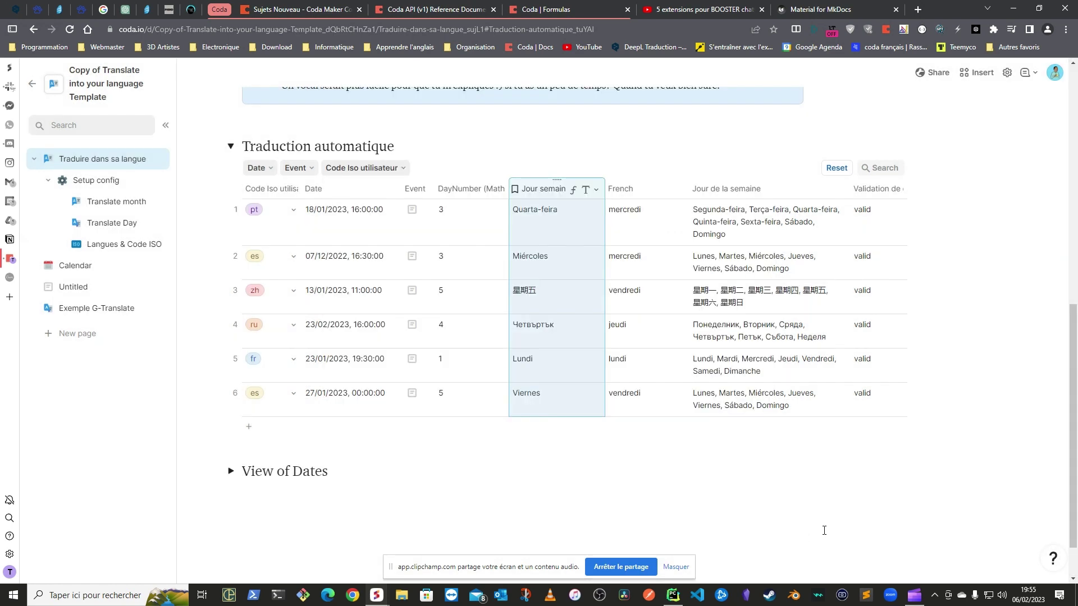
{"action": "left_click", "coordinate": [676, 568]}
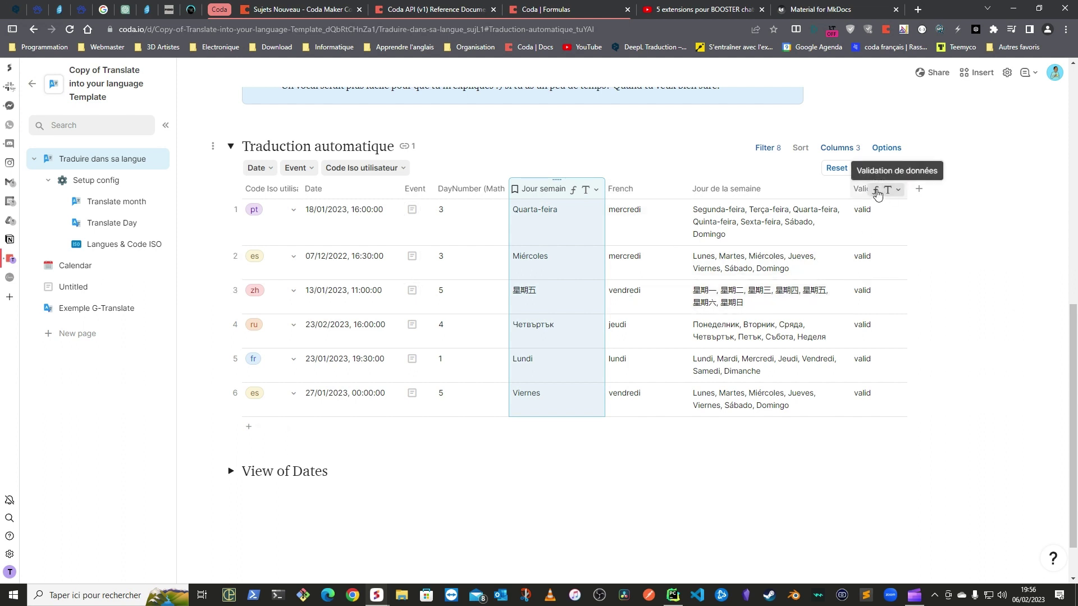
- Examine the full formula of the Validation de données column in the expanded editor, then close it without changes
{"action": "left_click", "coordinate": [898, 190]}
{"action": "left_click", "coordinate": [905, 243]}
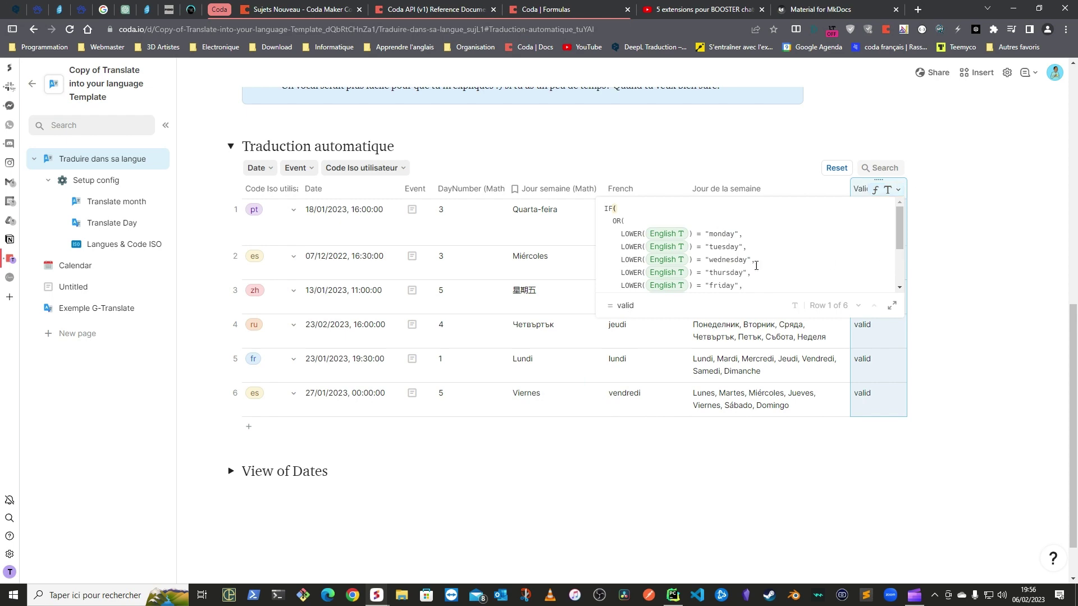
{"action": "left_click", "coordinate": [892, 306]}
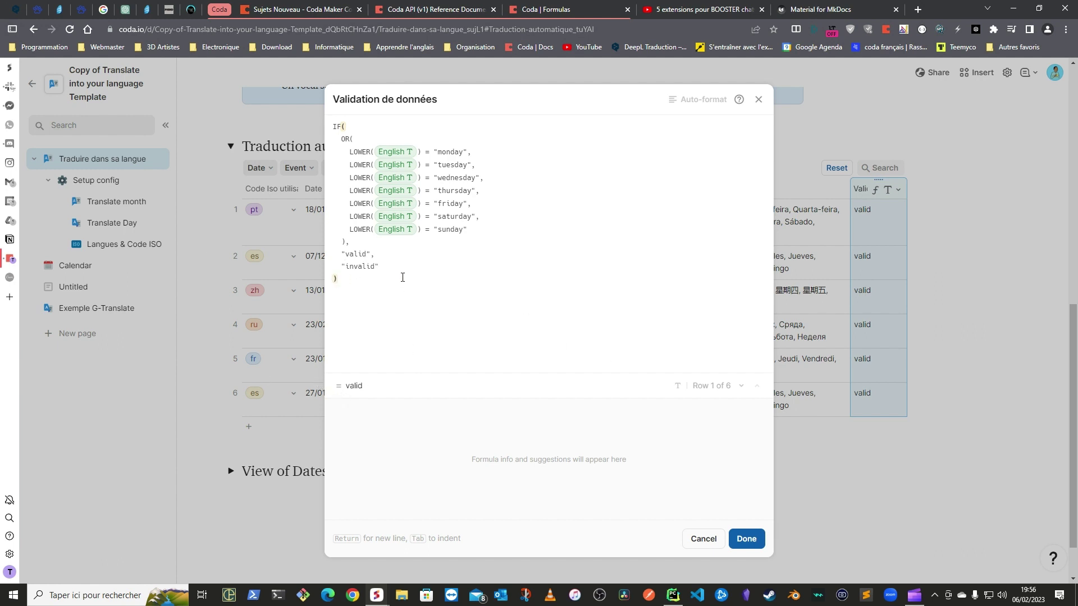
{"action": "left_click", "coordinate": [759, 100]}
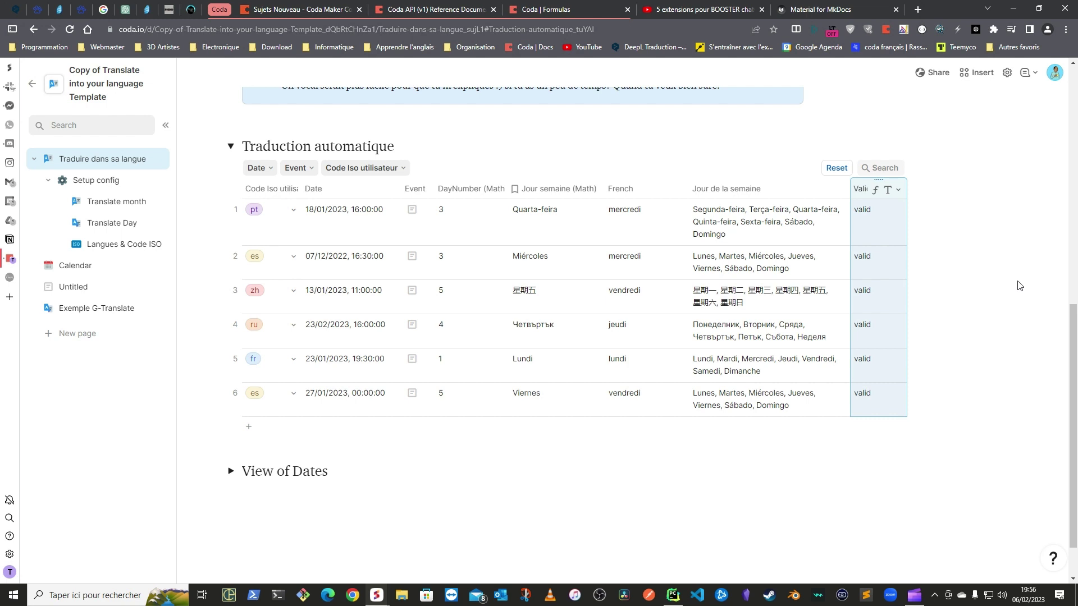
- Review the Input invalid column on the Langues & Code ISO page, checking back against the Traduction automatique table
{"action": "left_click", "coordinate": [113, 255]}
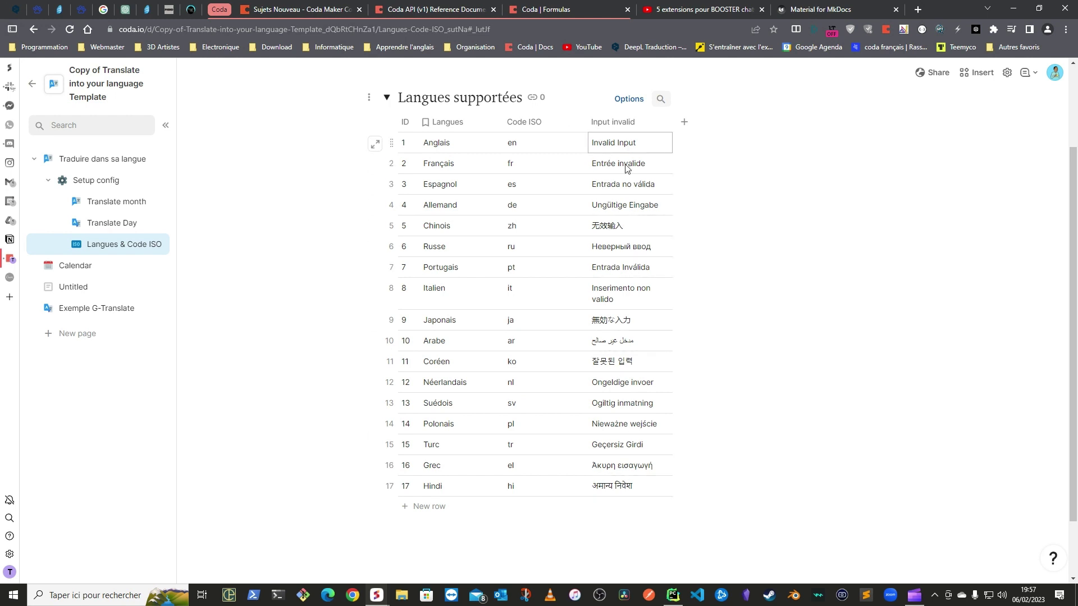
{"action": "scroll", "coordinate": [710, 344], "scroll_direction": "up", "scroll_amount": 2}
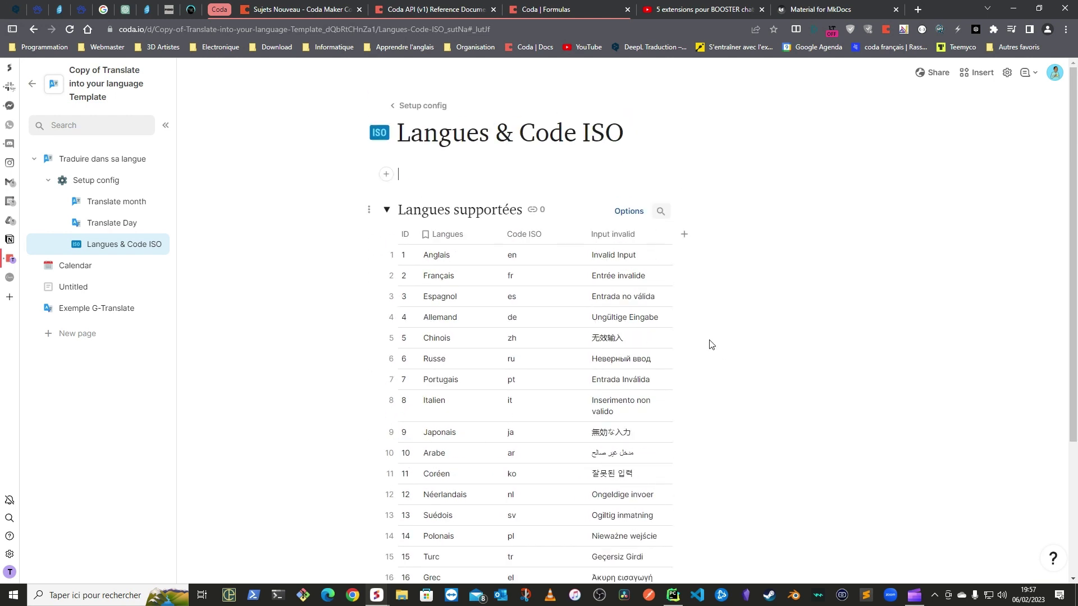
{"action": "left_click", "coordinate": [79, 157]}
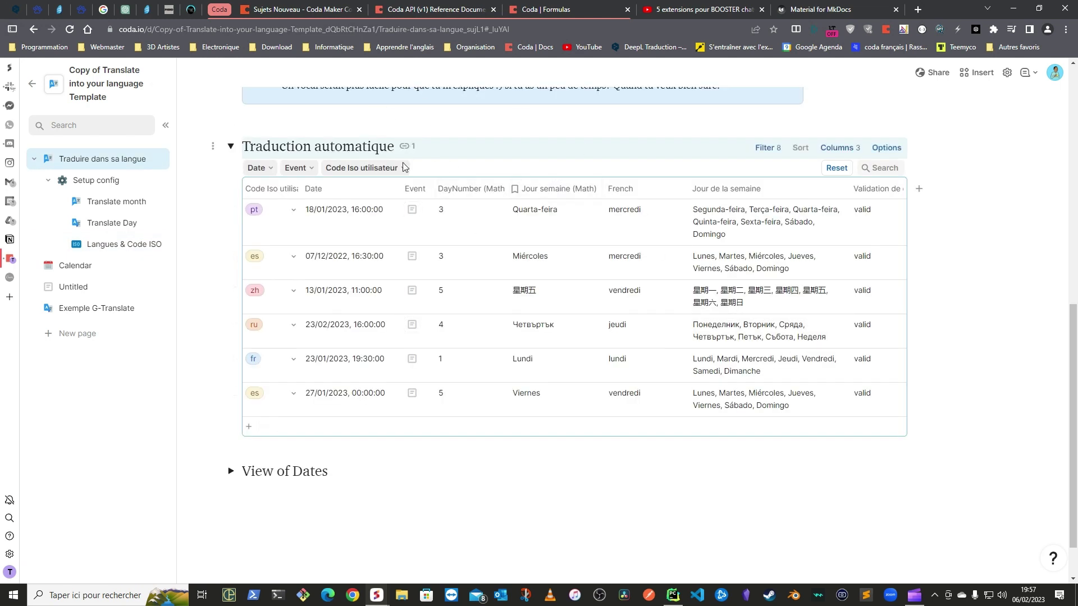
{"action": "left_click", "coordinate": [655, 256]}
{"action": "left_click", "coordinate": [119, 245]}
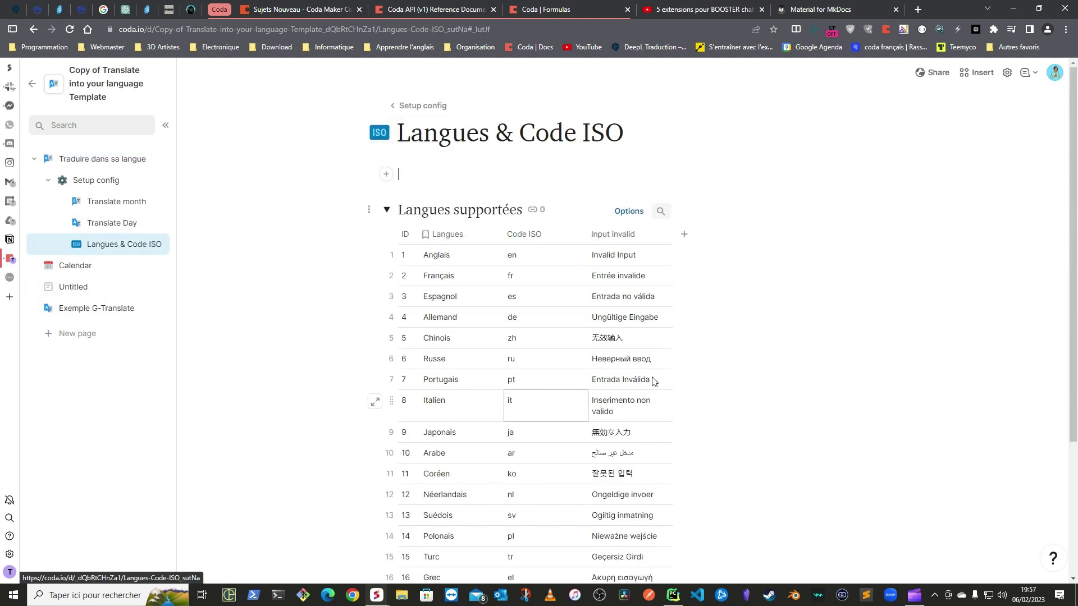
{"action": "scroll", "coordinate": [826, 303], "scroll_direction": "down", "scroll_amount": 3}
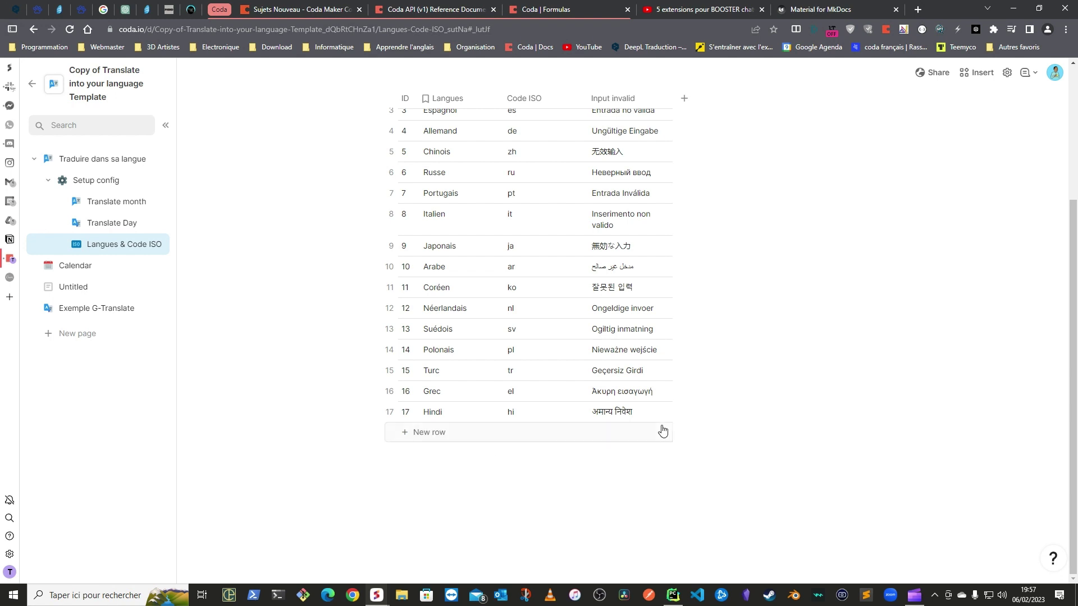
{"action": "scroll", "coordinate": [808, 369], "scroll_direction": "up", "scroll_amount": 3}
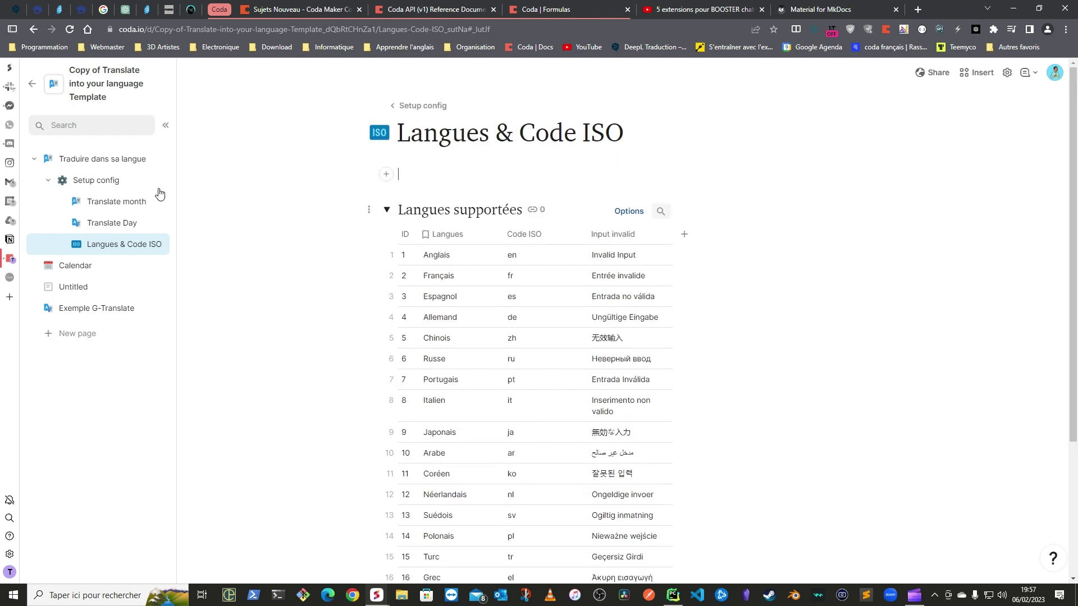
- Look through the language columns of Traduction des jours on the Translate Day page and Traduction des mois on the Translate month page
{"action": "left_click", "coordinate": [112, 228]}
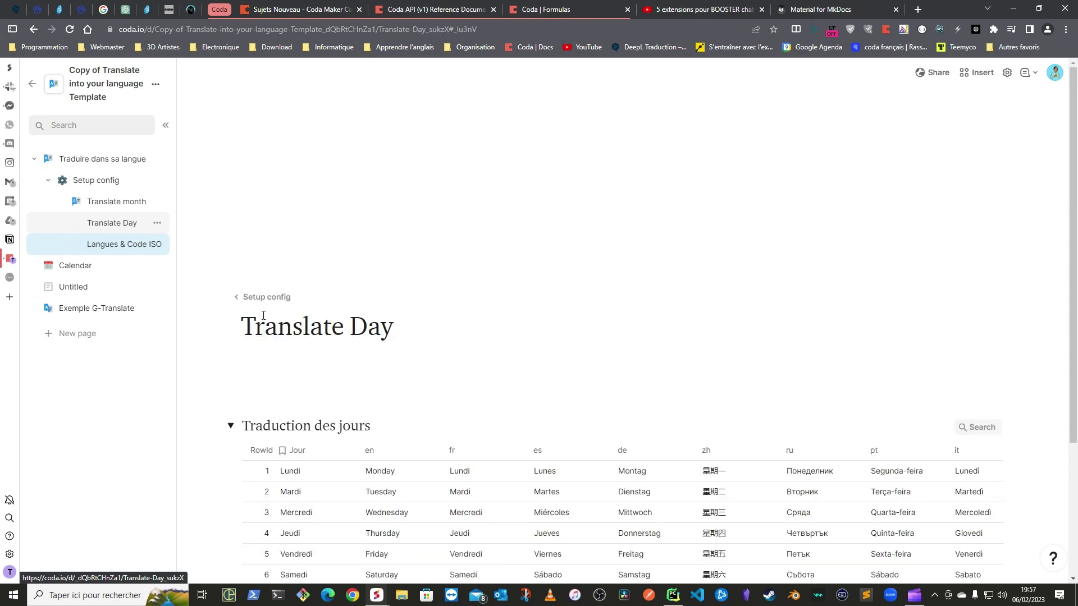
{"action": "scroll", "coordinate": [678, 351], "scroll_direction": "down", "scroll_amount": 3}
{"action": "scroll", "coordinate": [976, 303], "scroll_direction": "right", "scroll_amount": 2}
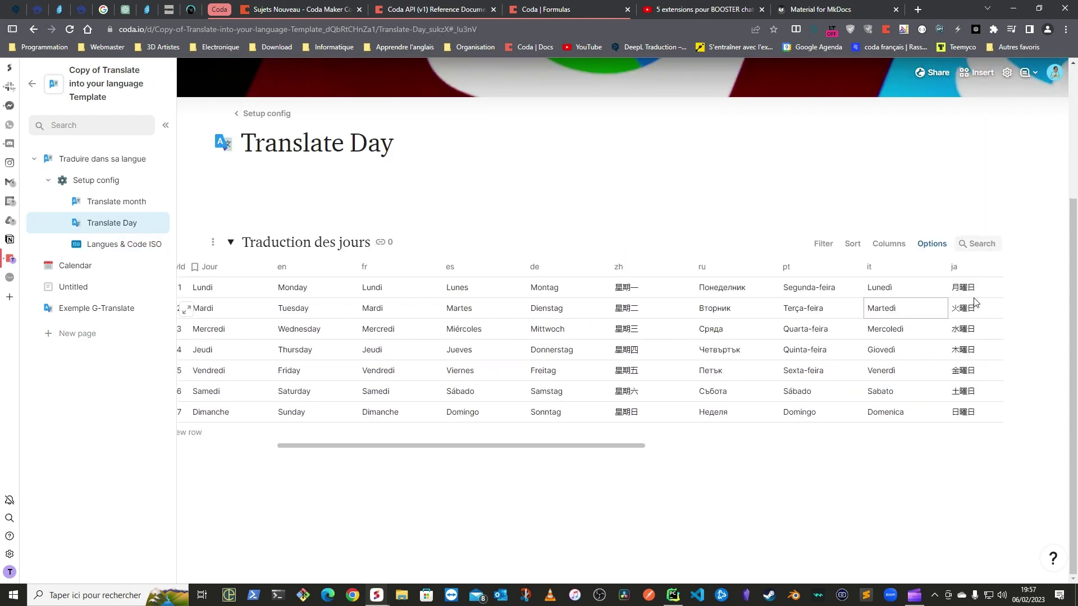
{"action": "scroll", "coordinate": [976, 303], "scroll_direction": "right", "scroll_amount": 2}
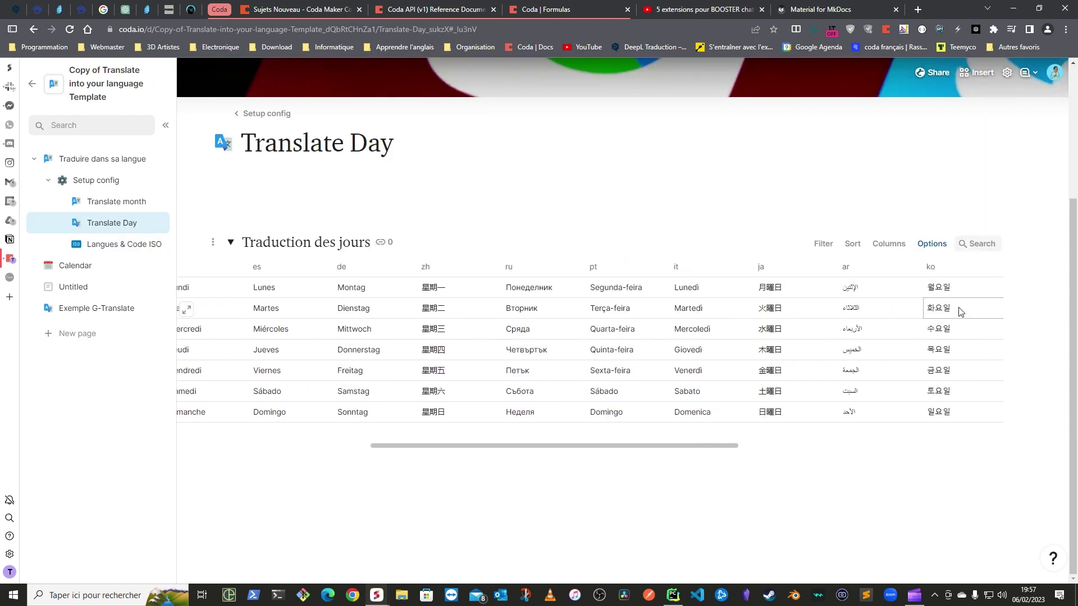
{"action": "left_click", "coordinate": [107, 198]}
{"action": "scroll", "coordinate": [578, 320], "scroll_direction": "down", "scroll_amount": 4}
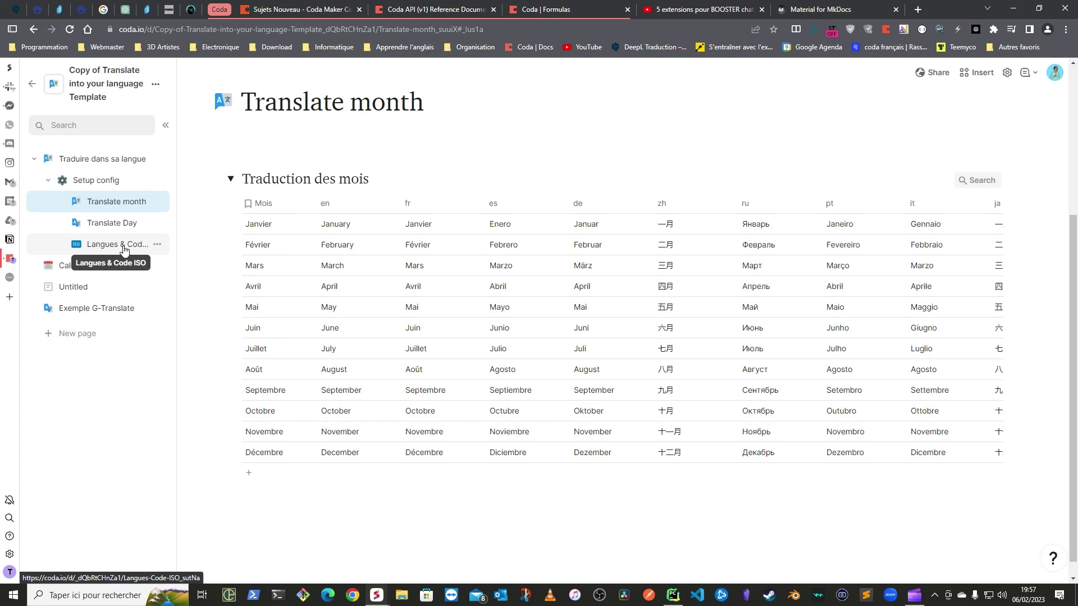
- Open the Setup config page and read its formula explanations through to the ISO 639 source note
{"action": "left_click", "coordinate": [112, 181]}
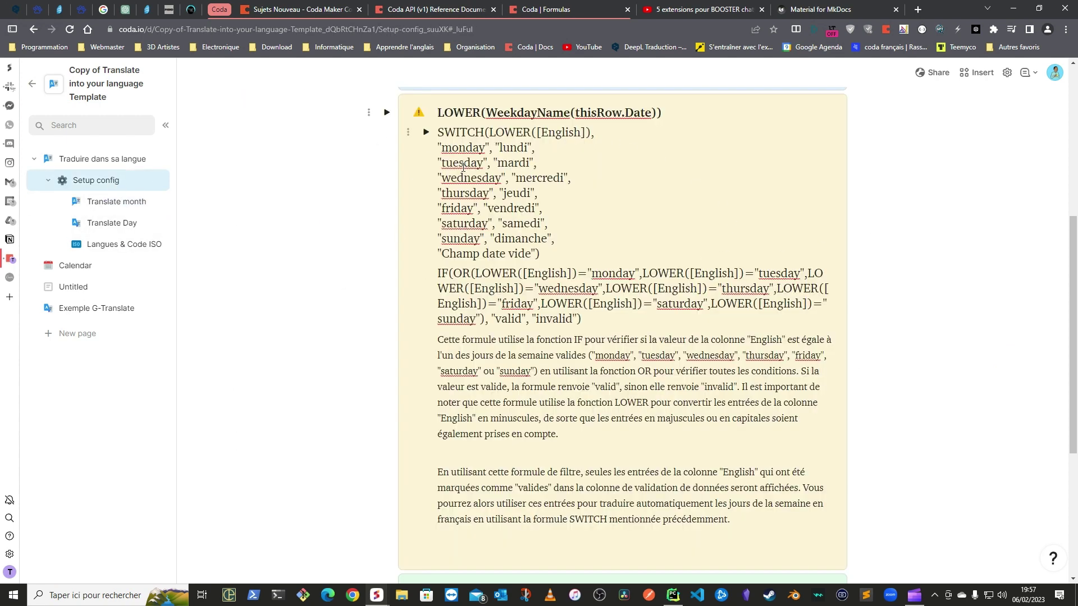
{"action": "scroll", "coordinate": [907, 260], "scroll_direction": "up", "scroll_amount": 5}
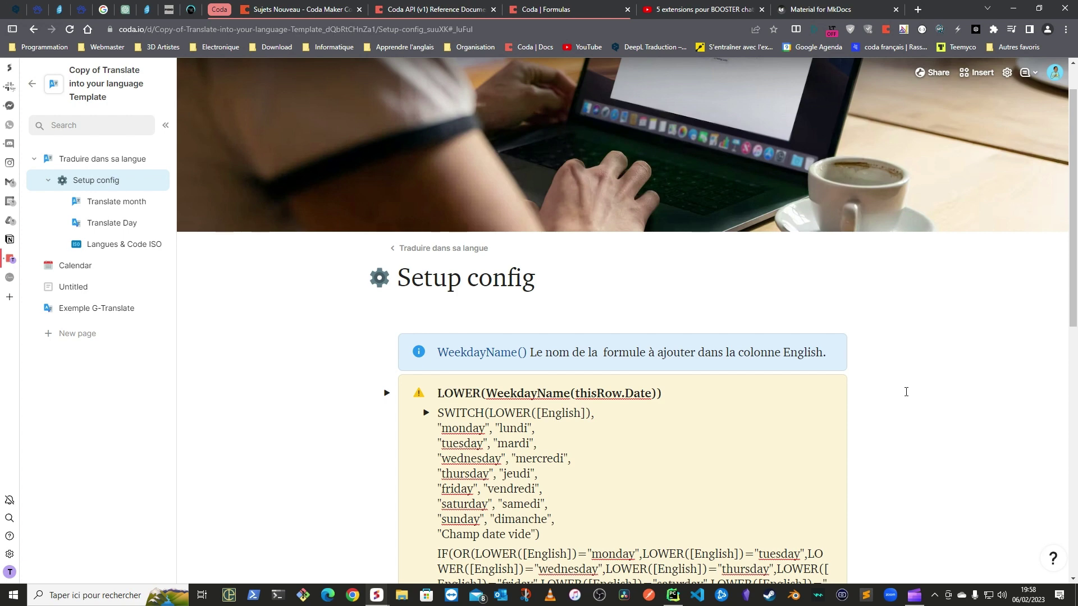
{"action": "scroll", "coordinate": [906, 391], "scroll_direction": "down", "scroll_amount": 5}
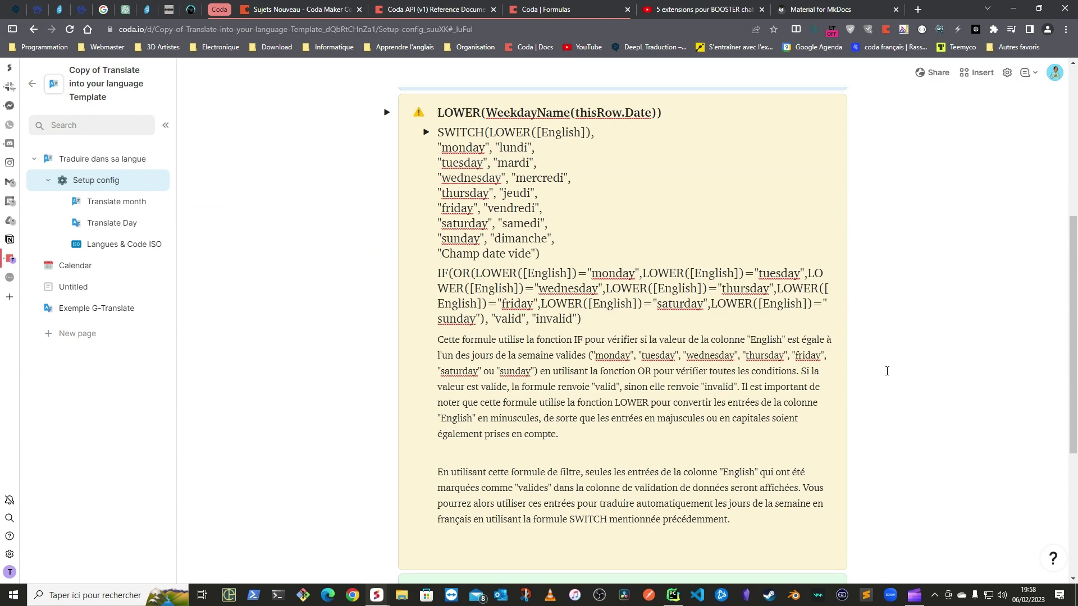
{"action": "scroll", "coordinate": [887, 371], "scroll_direction": "down", "scroll_amount": 5}
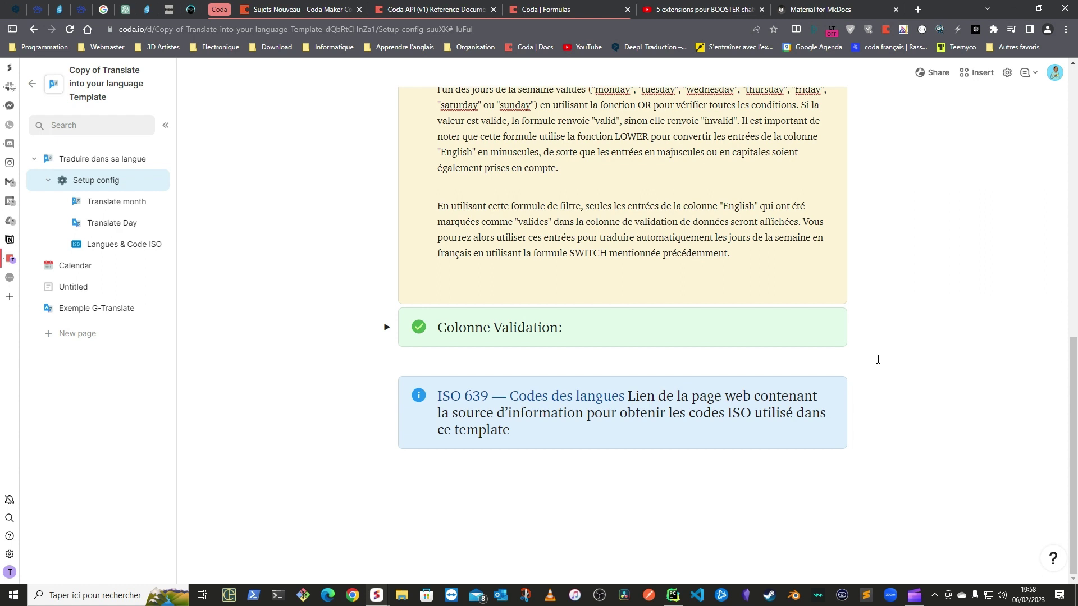
- Open the Calendar page and examine the View of Traduction automatique calendar and the Duration table
{"action": "left_click", "coordinate": [97, 268]}
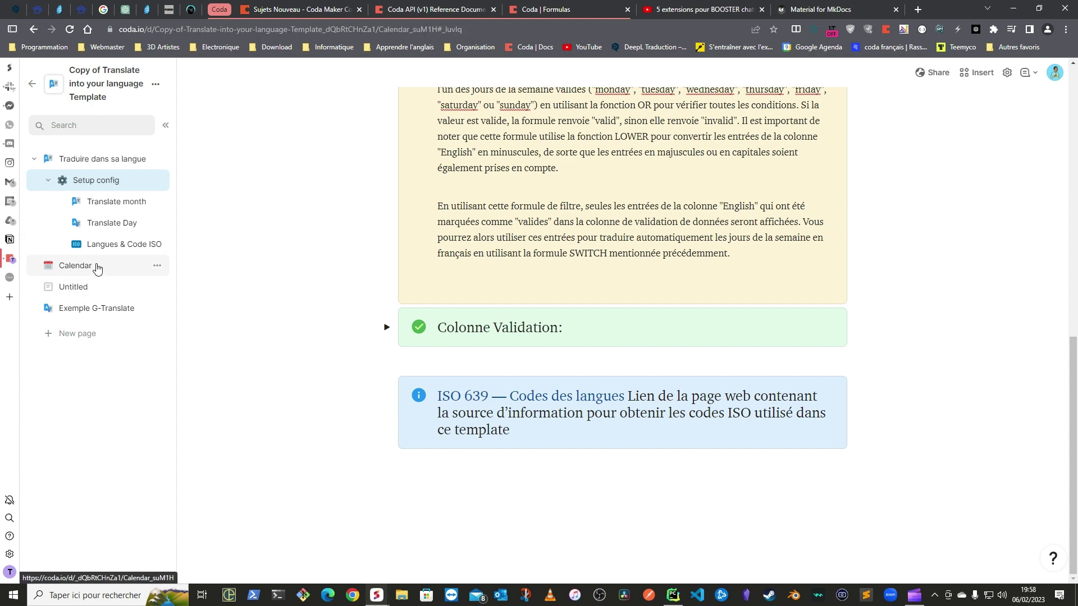
{"action": "scroll", "coordinate": [869, 344], "scroll_direction": "down", "scroll_amount": 5}
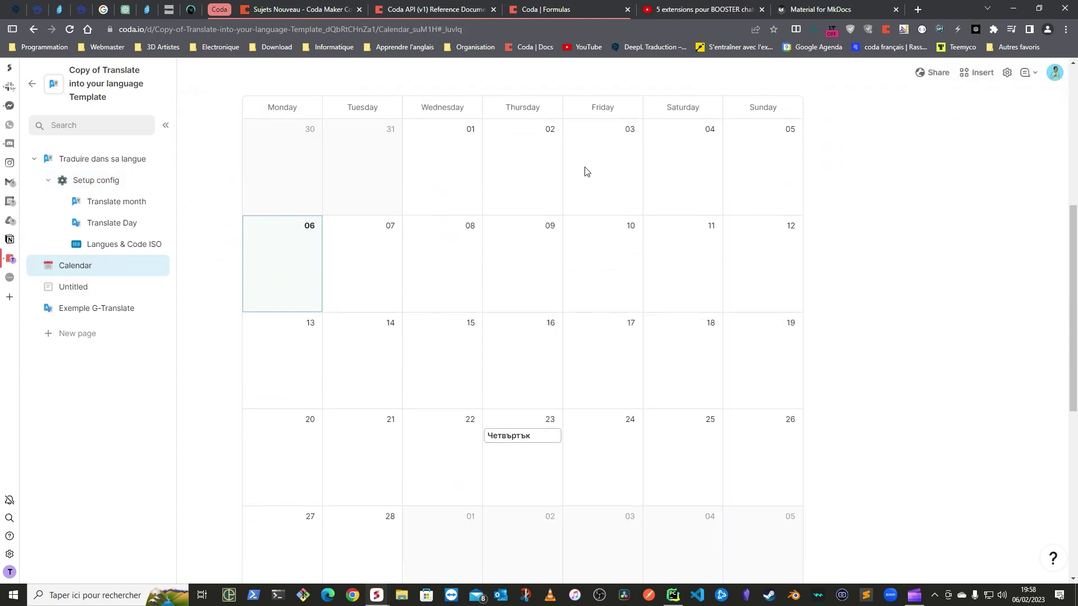
{"action": "scroll", "coordinate": [593, 348], "scroll_direction": "up", "scroll_amount": 2}
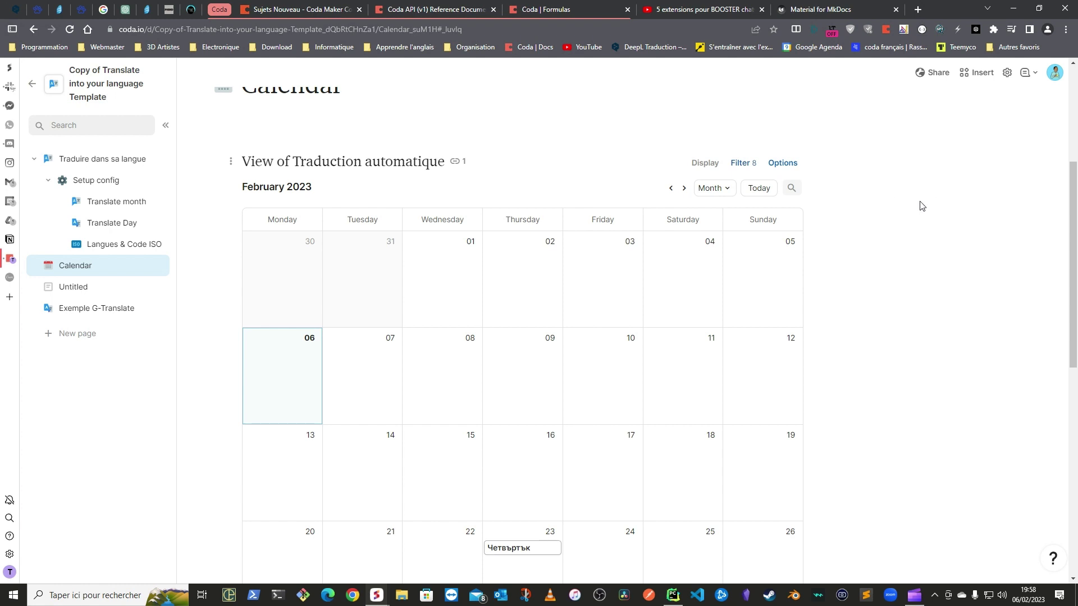
{"action": "scroll", "coordinate": [846, 275], "scroll_direction": "down", "scroll_amount": 9}
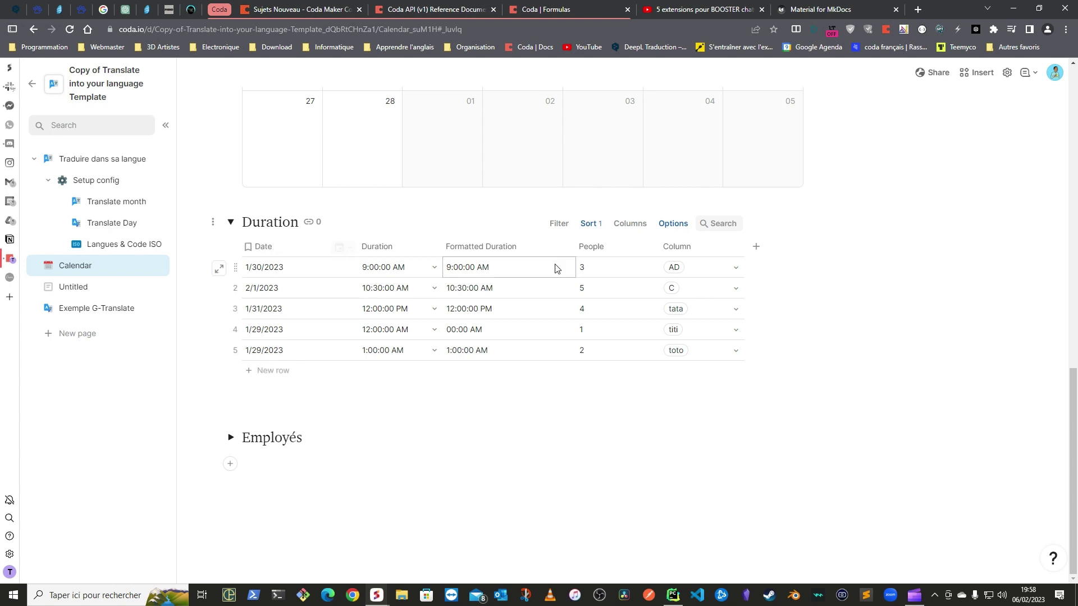
{"action": "scroll", "coordinate": [842, 365], "scroll_direction": "up", "scroll_amount": 4}
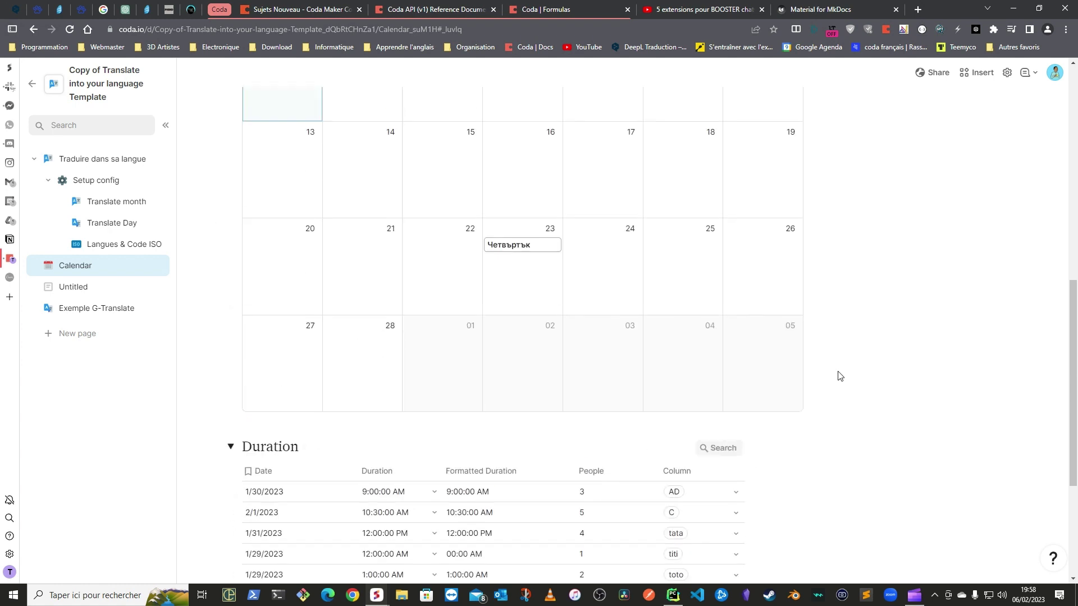
{"action": "scroll", "coordinate": [954, 318], "scroll_direction": "up", "scroll_amount": 7}
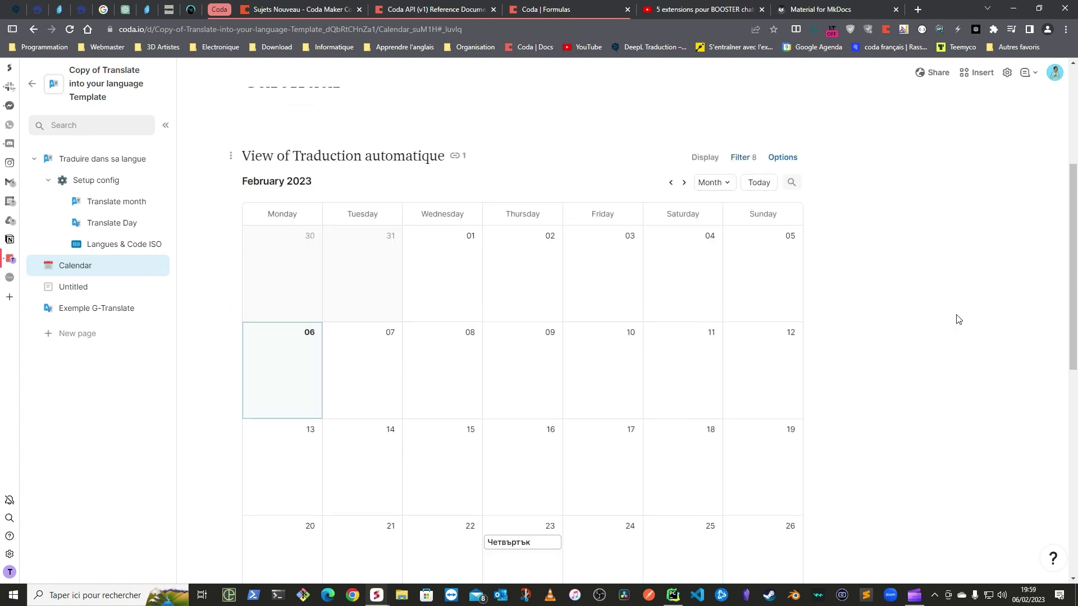
{"action": "scroll", "coordinate": [926, 310], "scroll_direction": "down", "scroll_amount": 1}
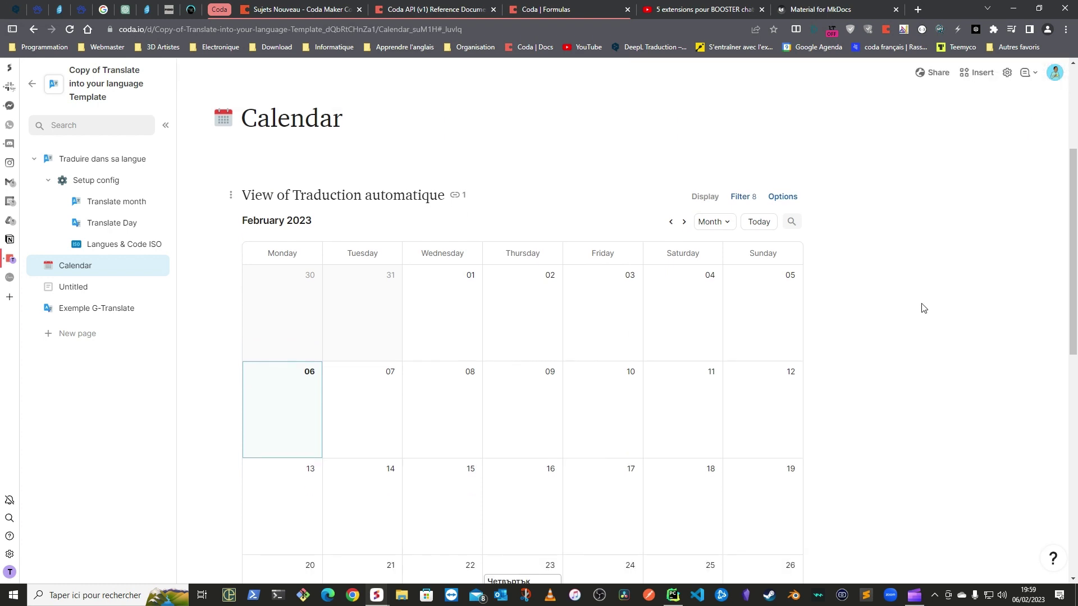